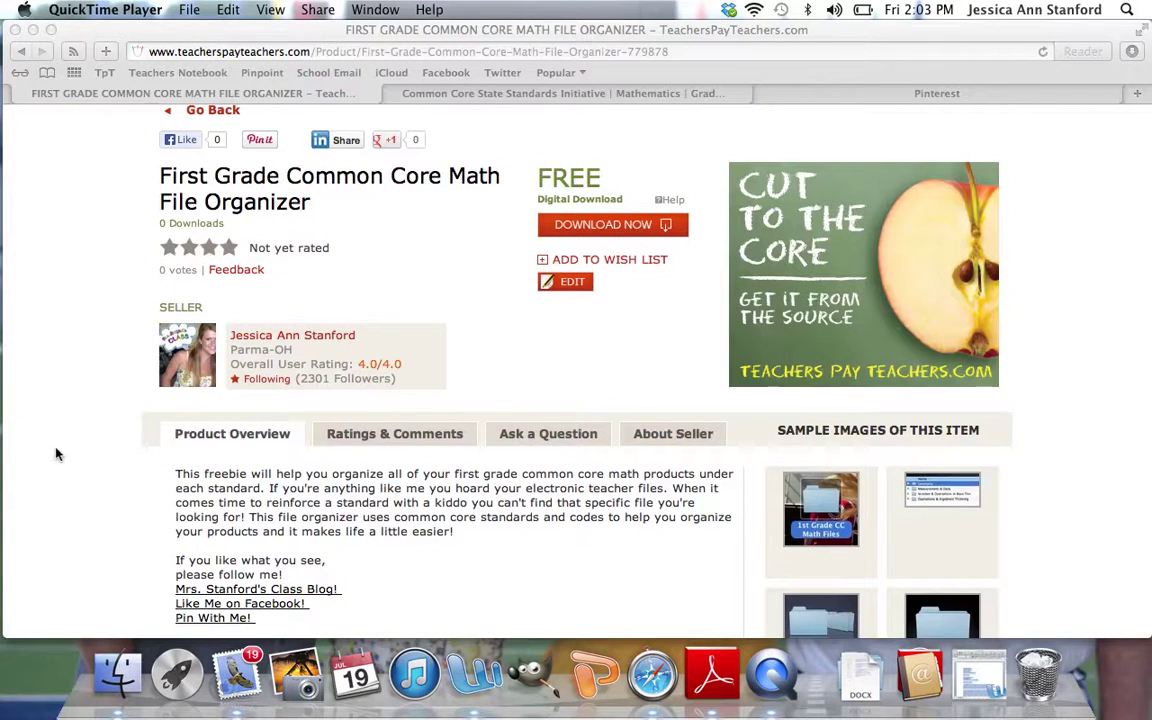
Step: Download the free First Grade Common Core Math File Organizer, then hide Safari to reveal the desktop folder
scroll(56, 455, "up", 5)
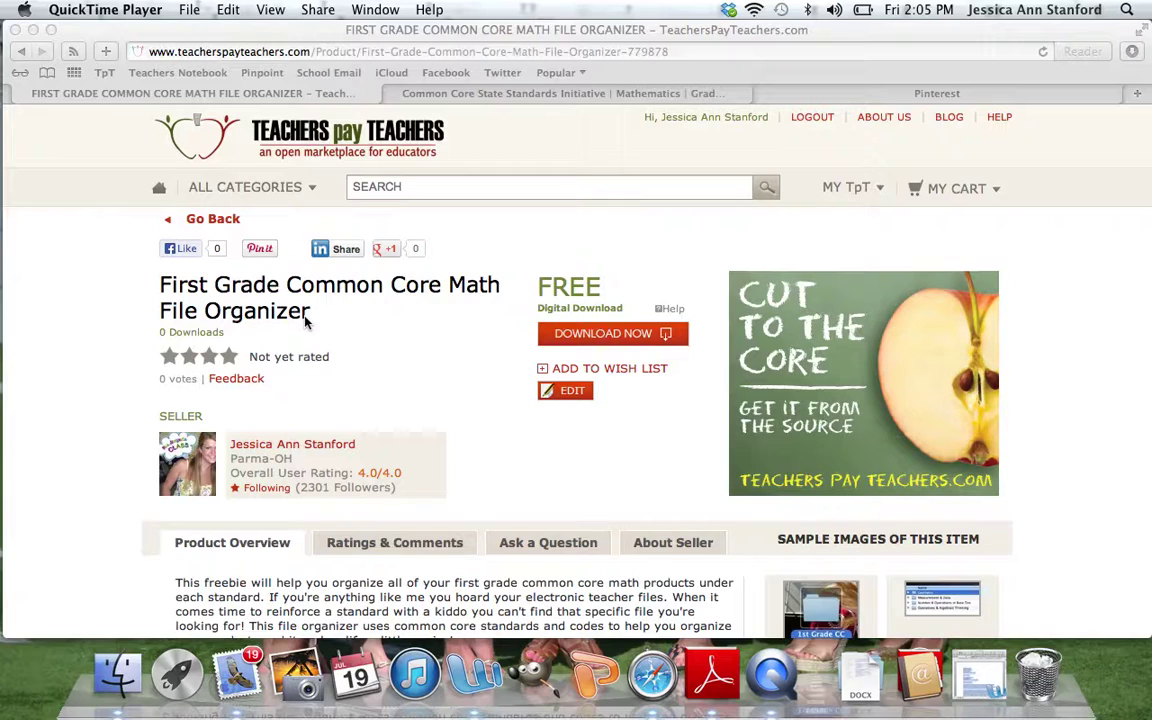
left_click(572, 341)
left_click(572, 341)
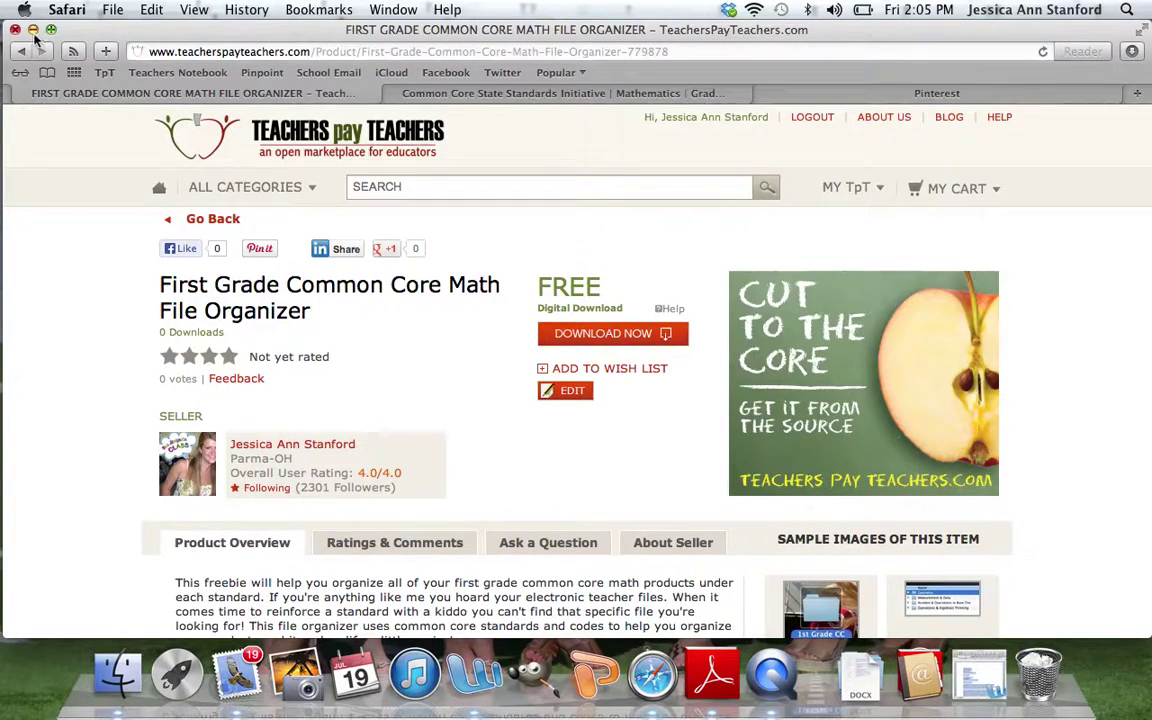
left_click(33, 30)
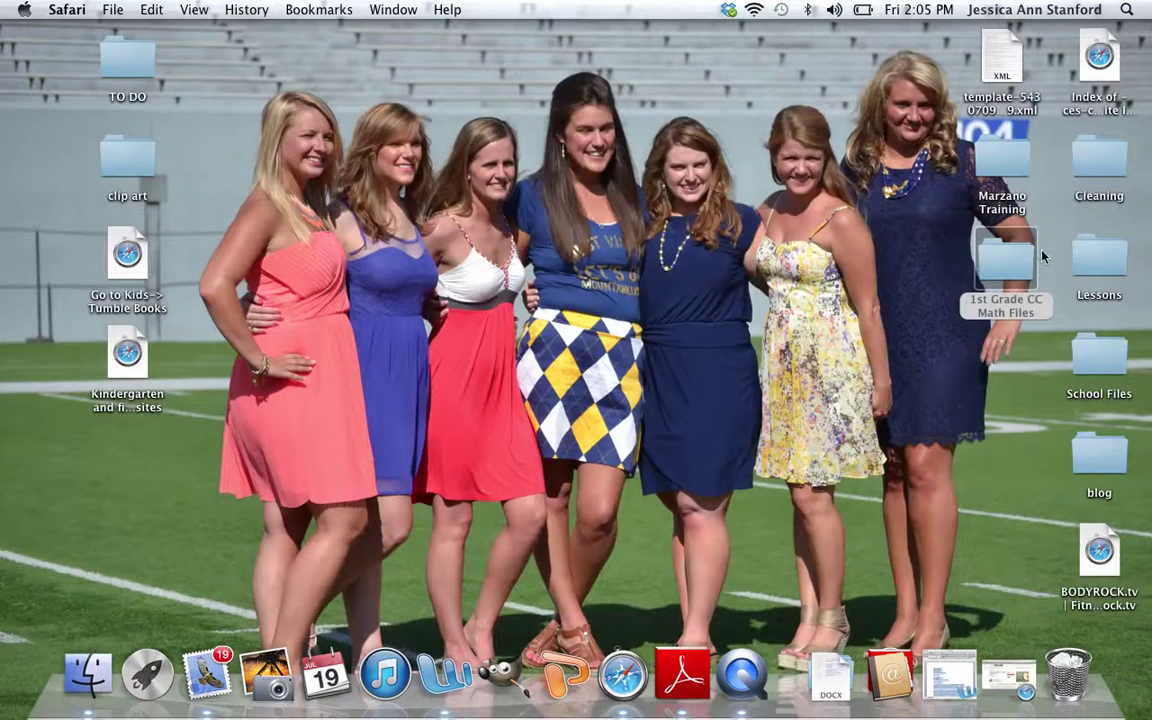
Step: Open the '1st Grade CC Math Files' folder and switch Safari to the Common Core standards page
left_click(995, 268)
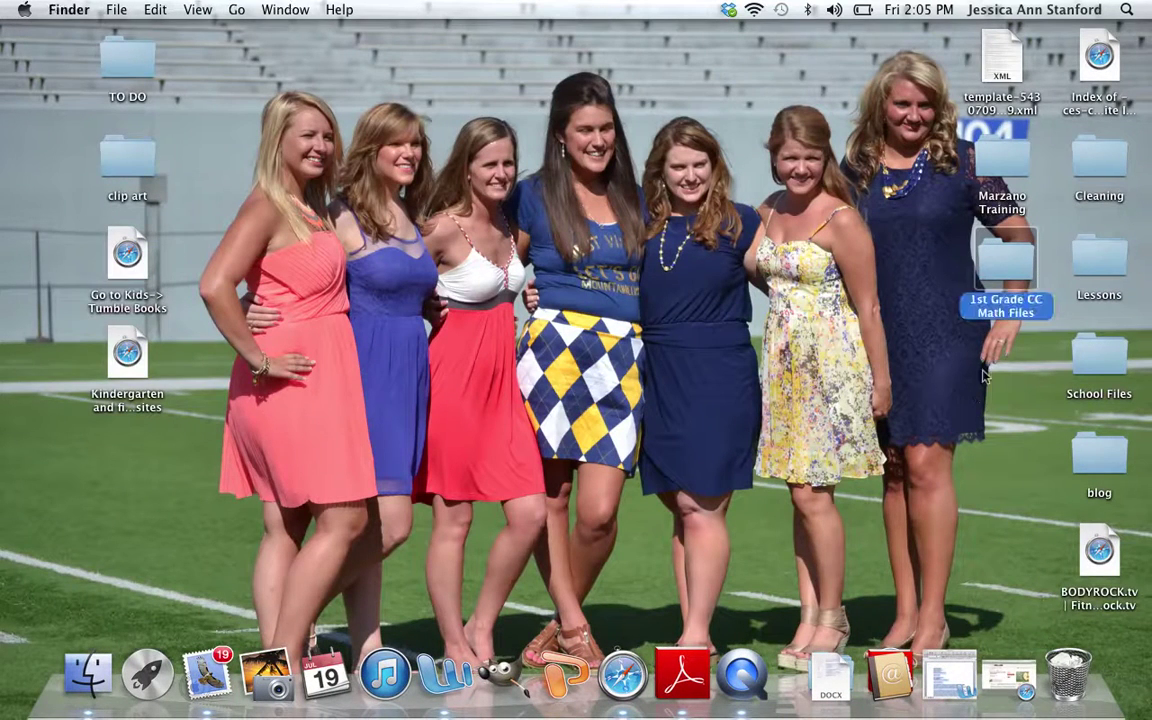
double_click(990, 265)
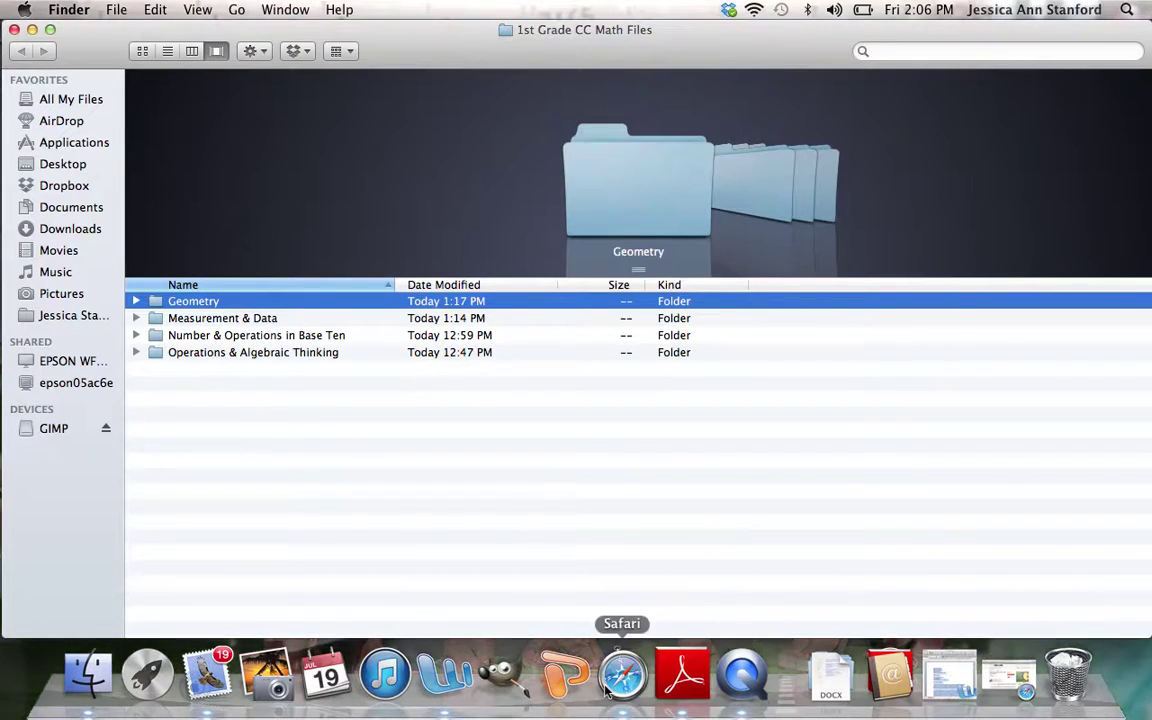
left_click(1033, 669)
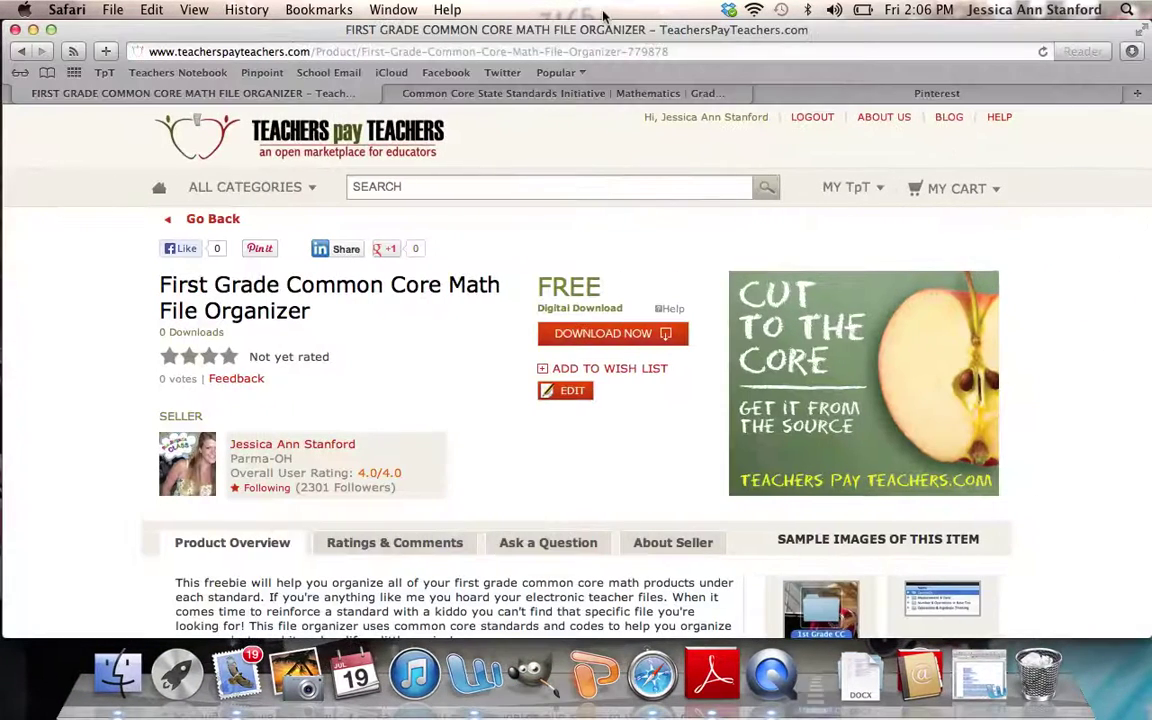
left_click(553, 97)
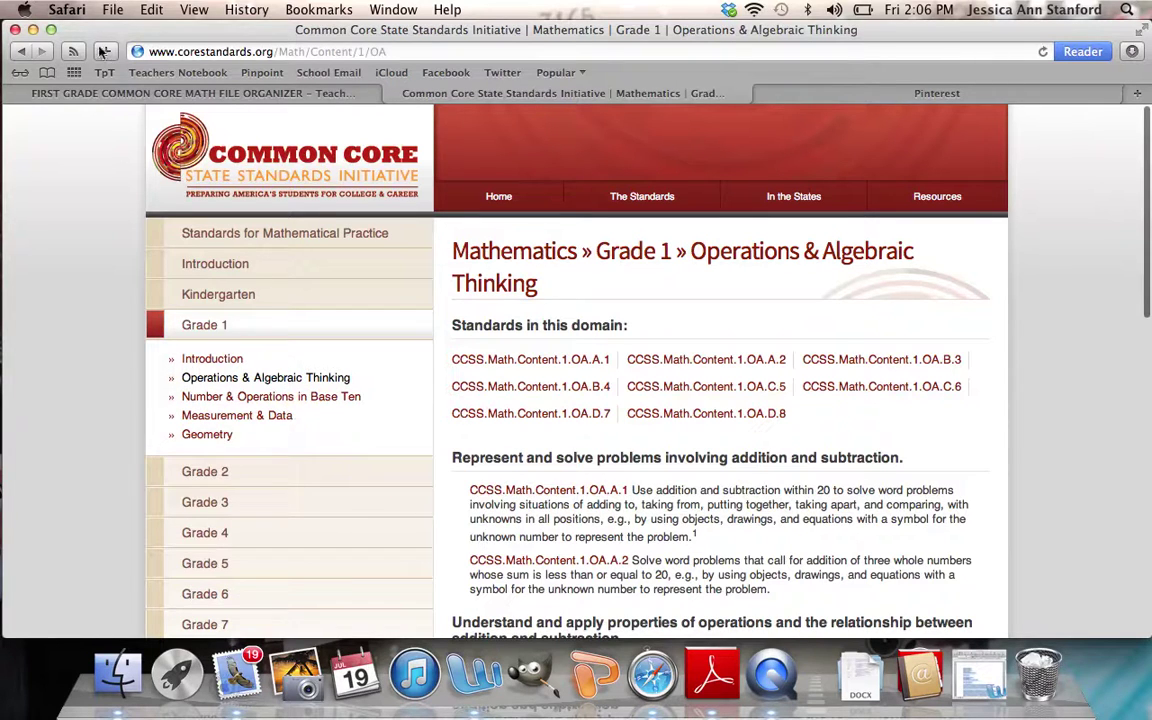
Step: Open the 'Number & Operations in Base Ten' folder, then bring back the standards page
left_click(33, 30)
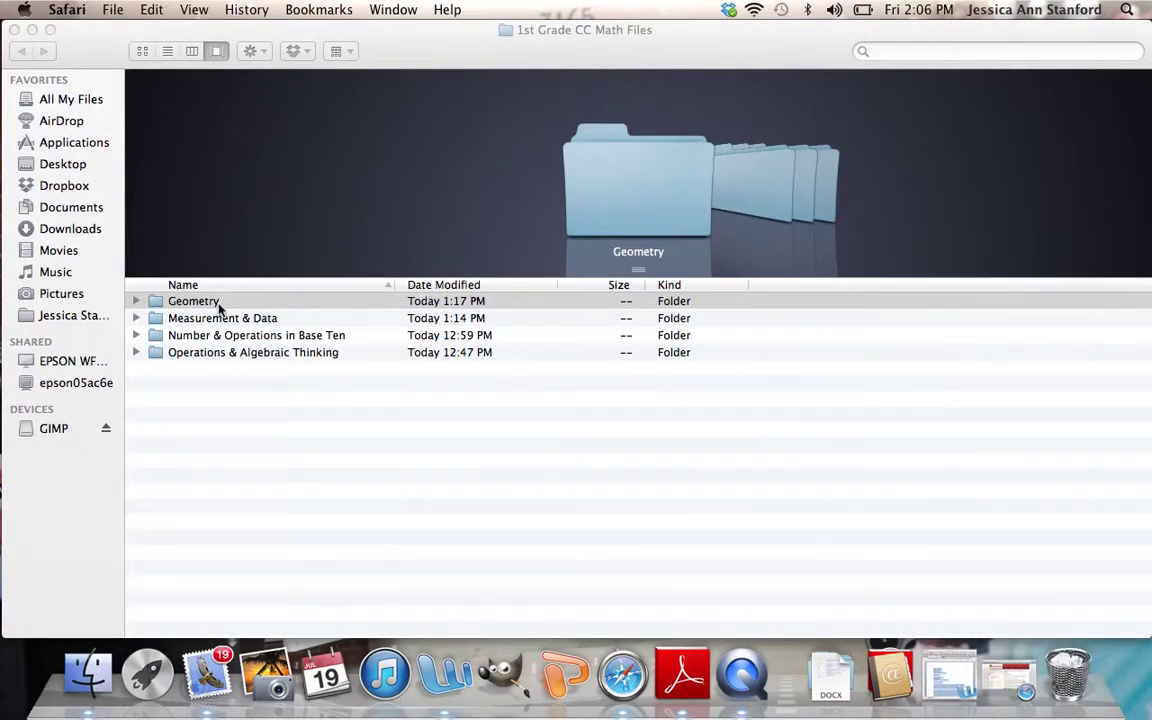
double_click(211, 336)
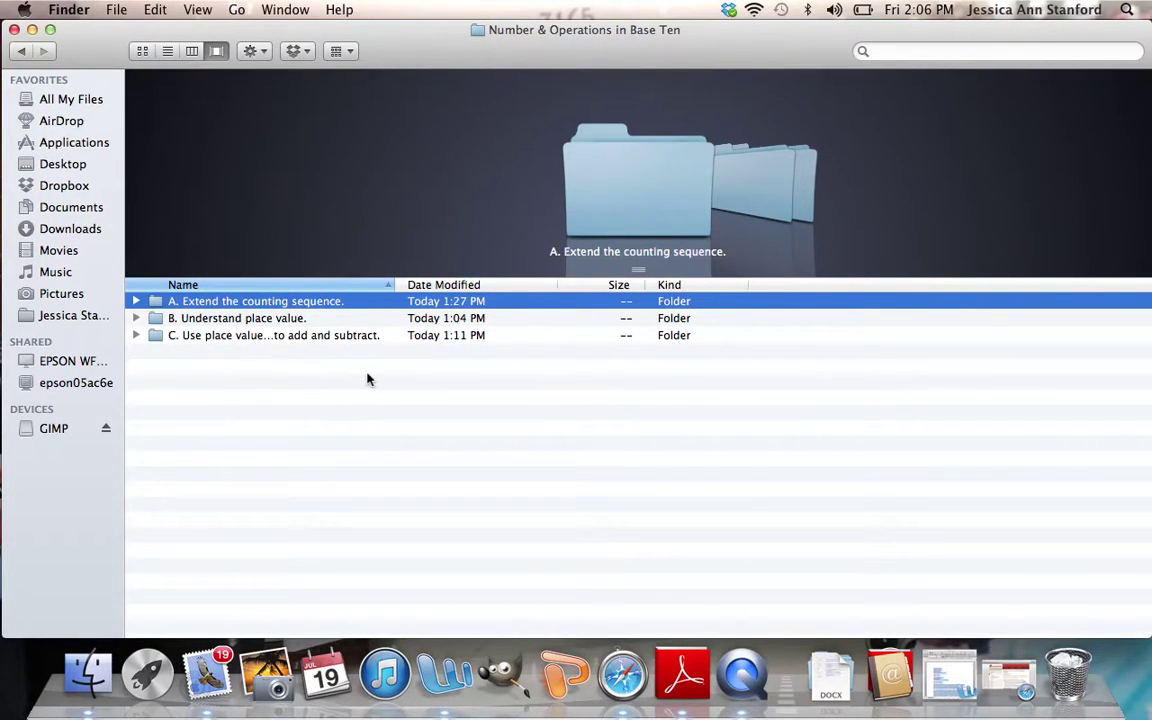
left_click(950, 672)
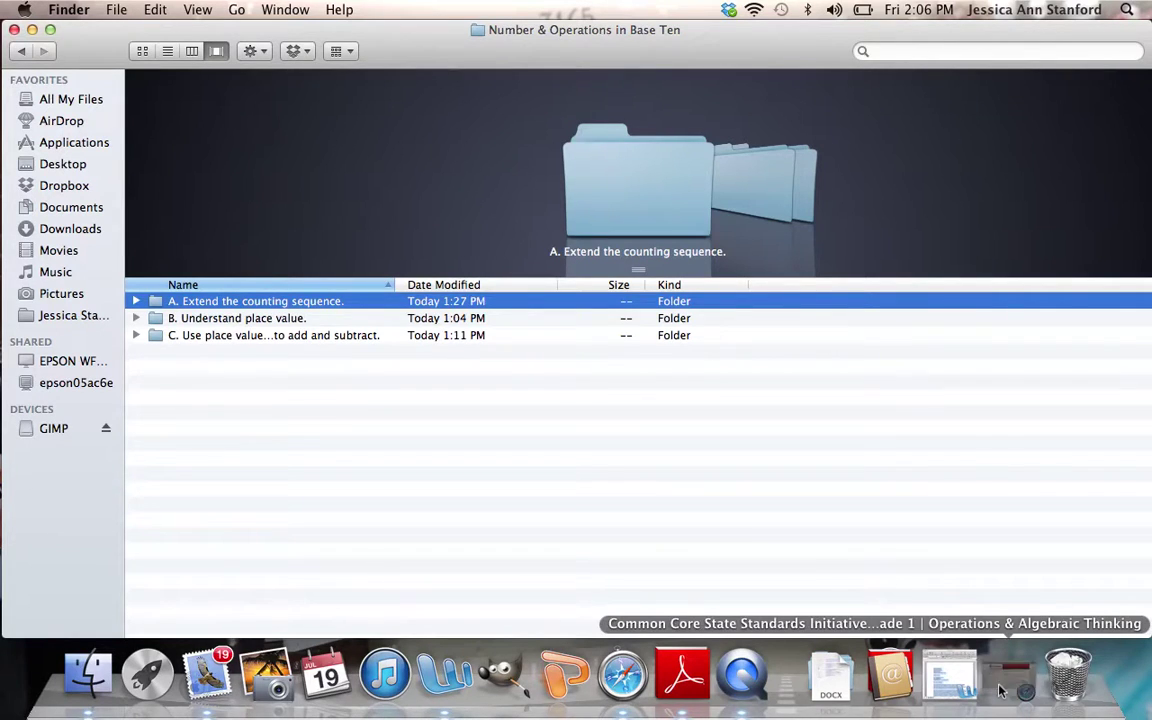
Step: Open Grade 1 Number & Operations in Base Ten and highlight the 'Extend the counting sequence' and 'Understand place value' headings
left_click(281, 397)
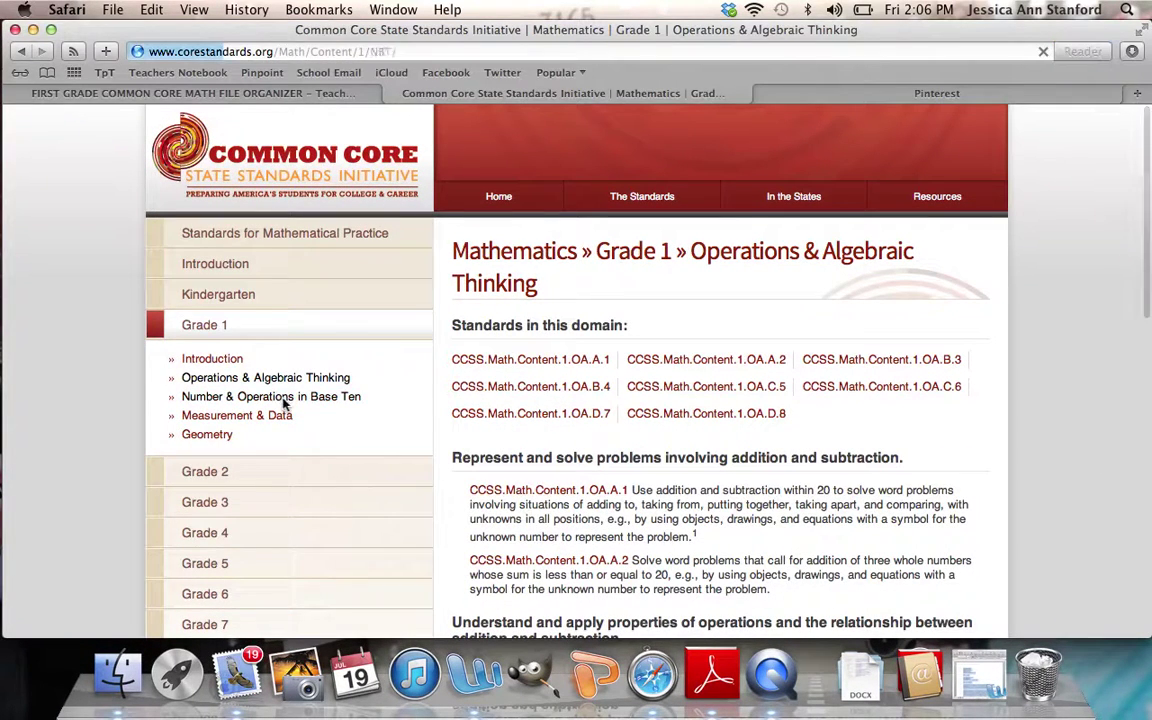
scroll(588, 488, "down", 10)
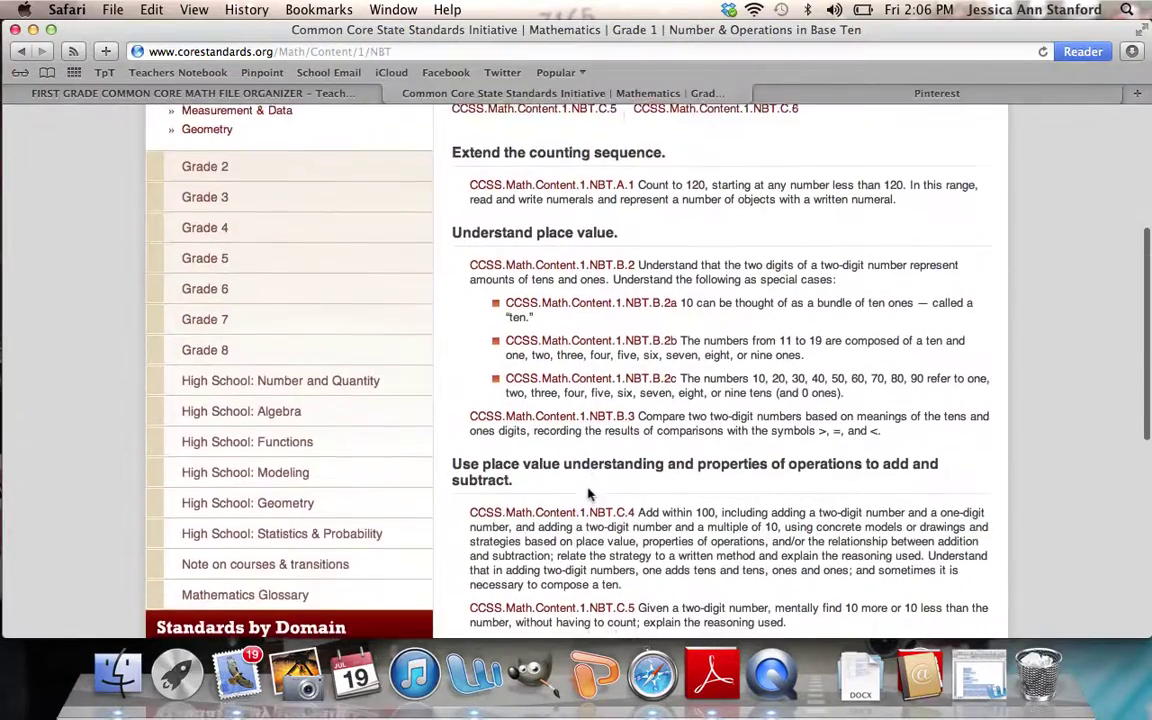
scroll(588, 490, "up", 6)
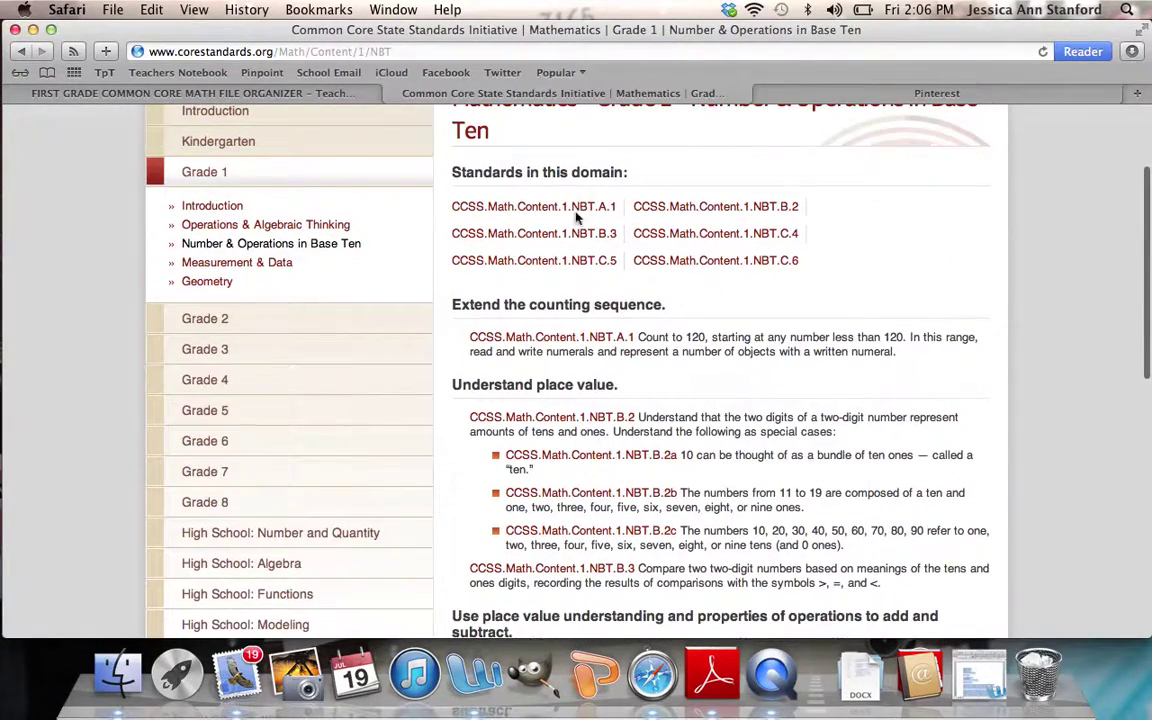
left_click_drag(466, 305, 668, 306)
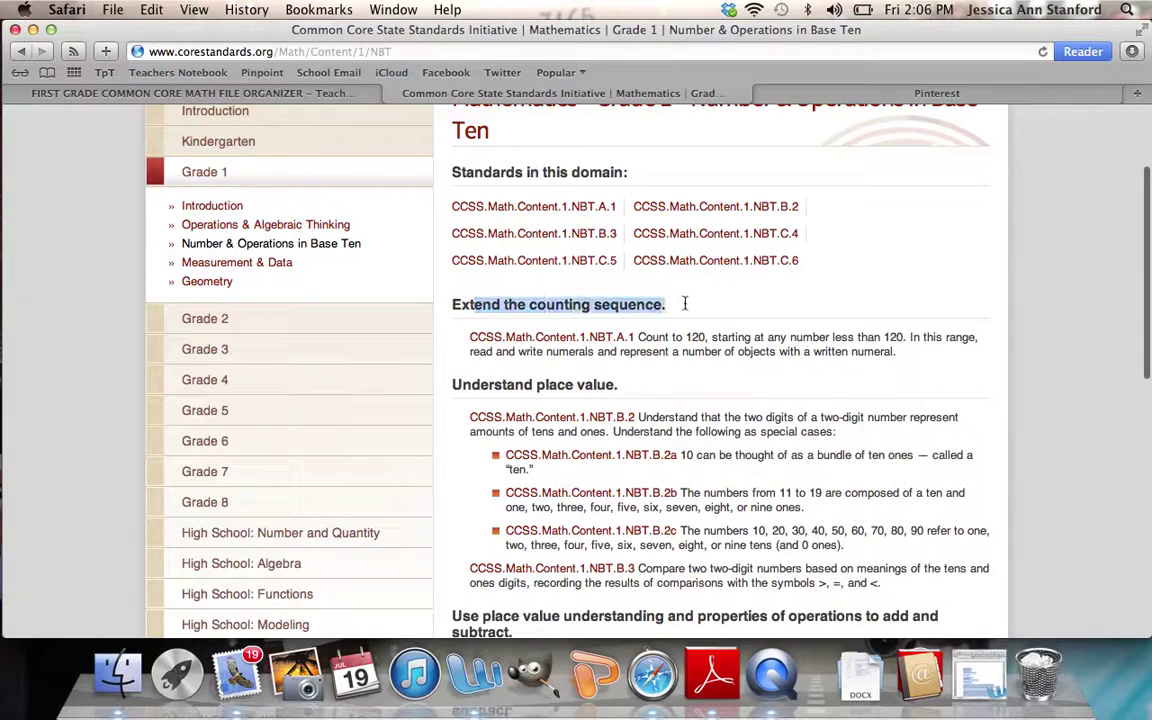
left_click(456, 385)
left_click_drag(456, 385, 618, 386)
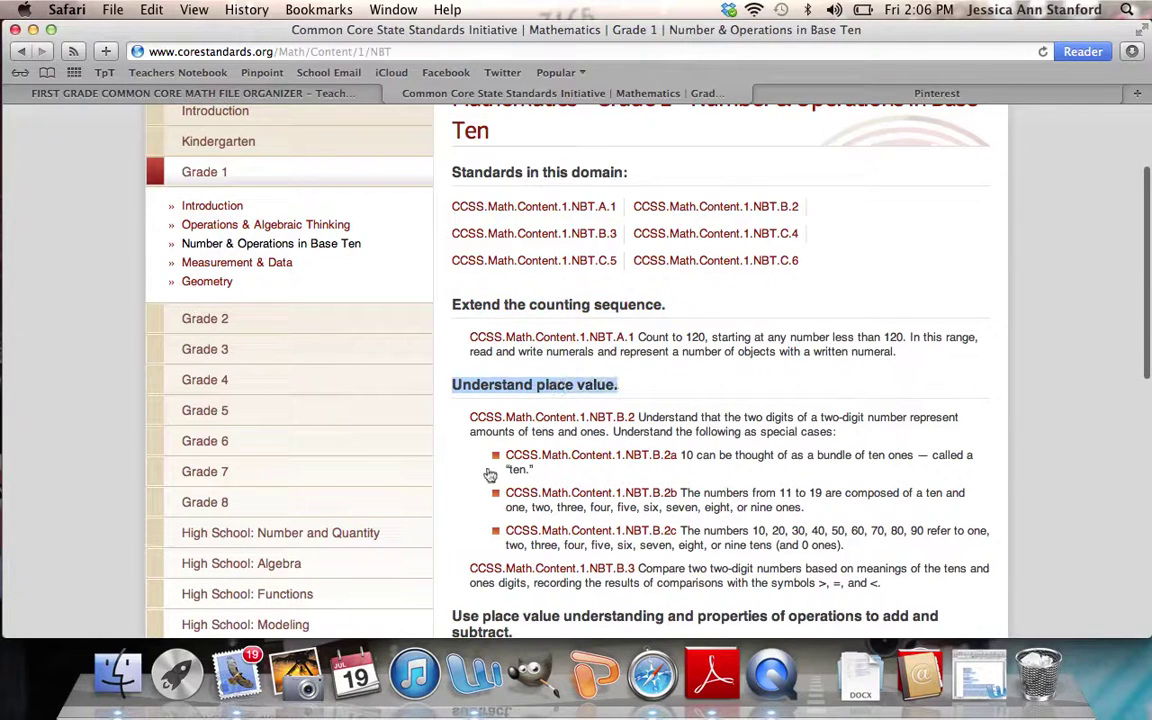
Step: Highlight the next cluster heading further down and scroll through the 1.NBT standards
scroll(456, 616, "down", 1)
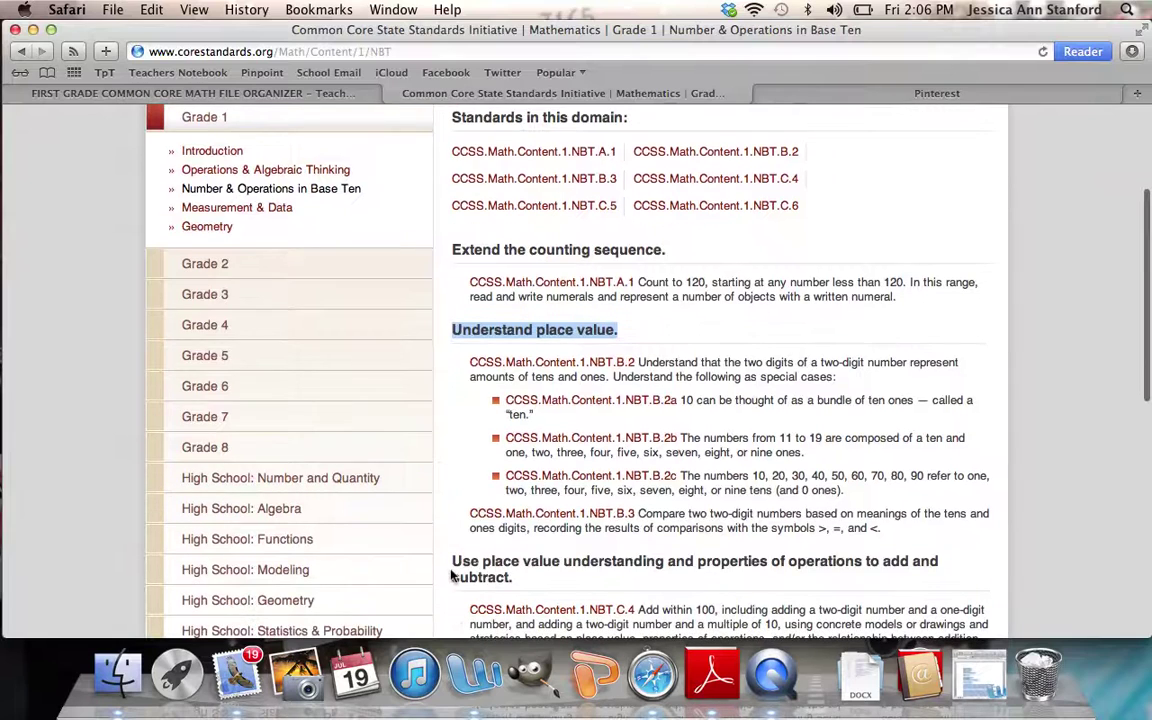
left_click_drag(453, 561, 579, 575)
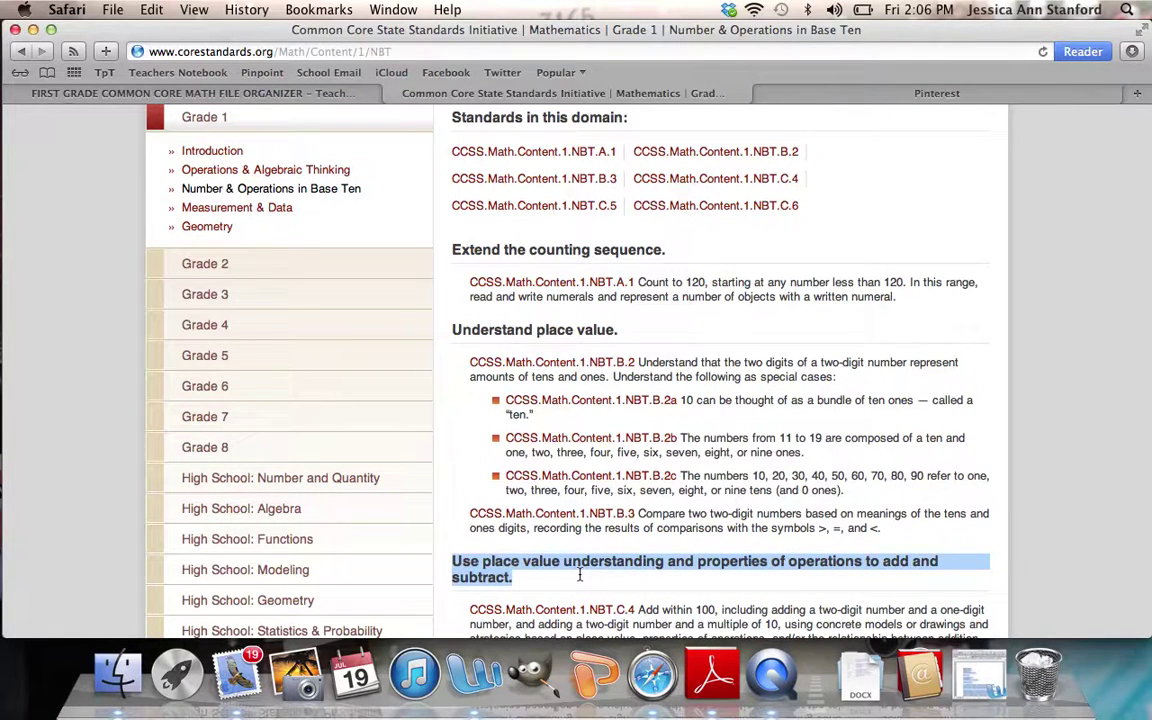
left_click(452, 248)
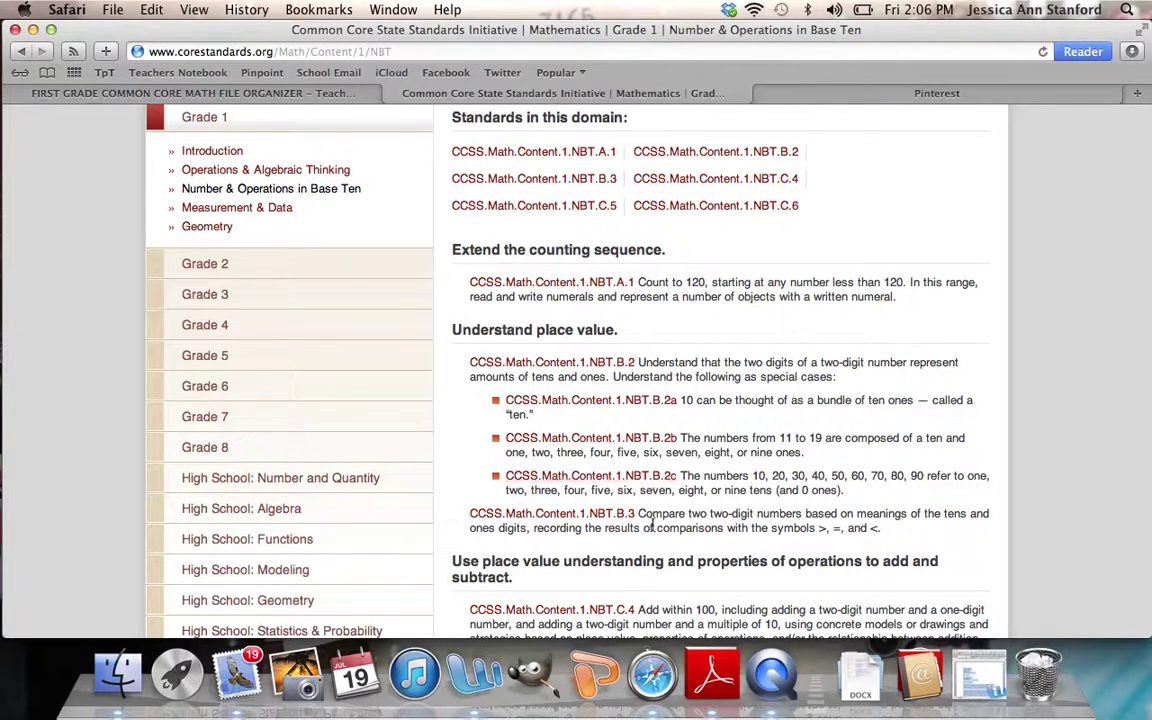
scroll(663, 531, "down", 3)
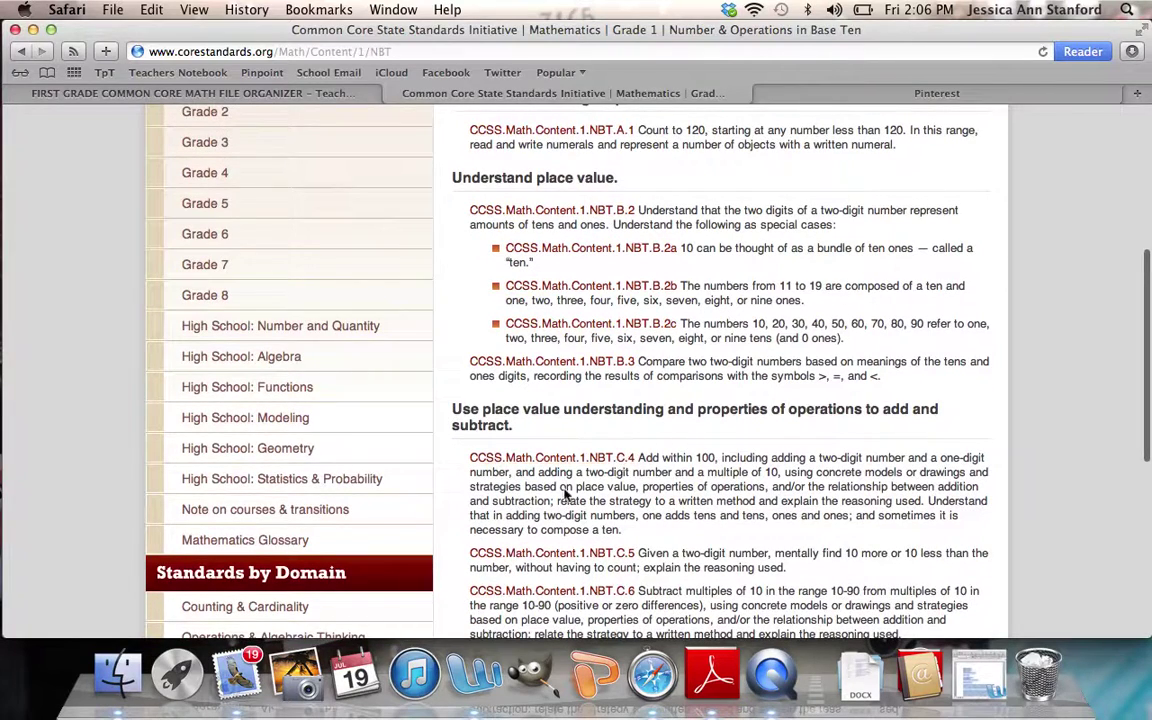
scroll(448, 364, "up", 5)
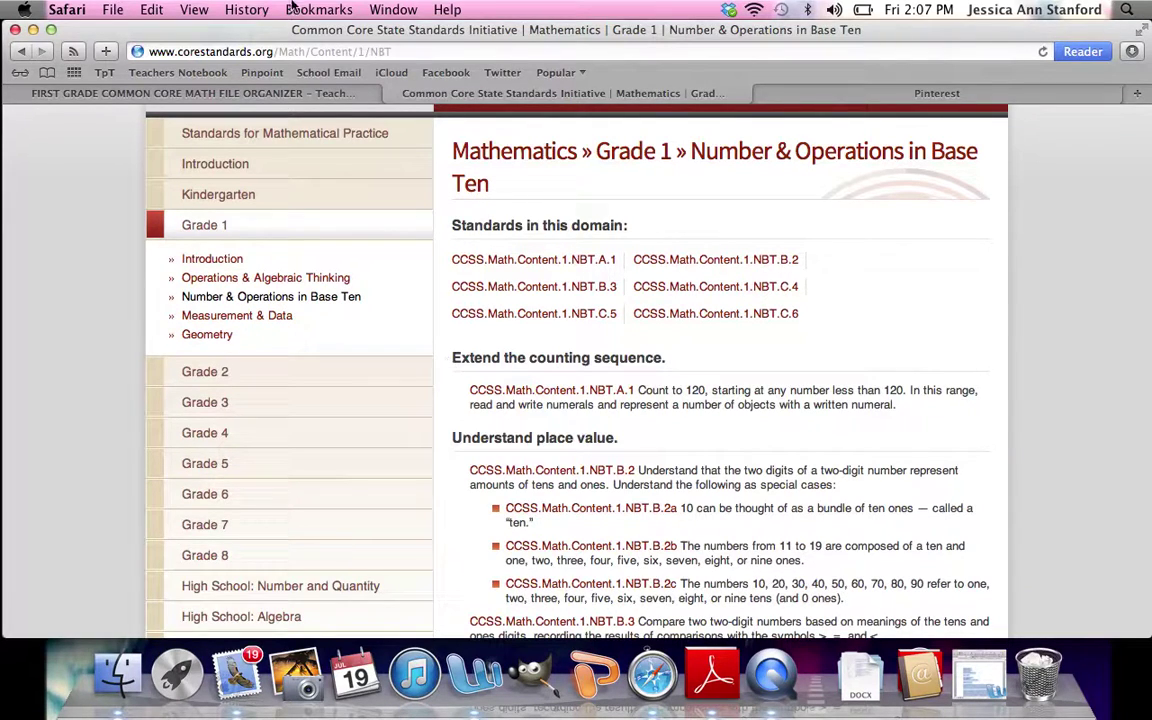
Step: Open 'A. Extend the counting sequence.' without renaming it, revealing CCSS.1.NBT.A.1, then return to the standards page
left_click(33, 29)
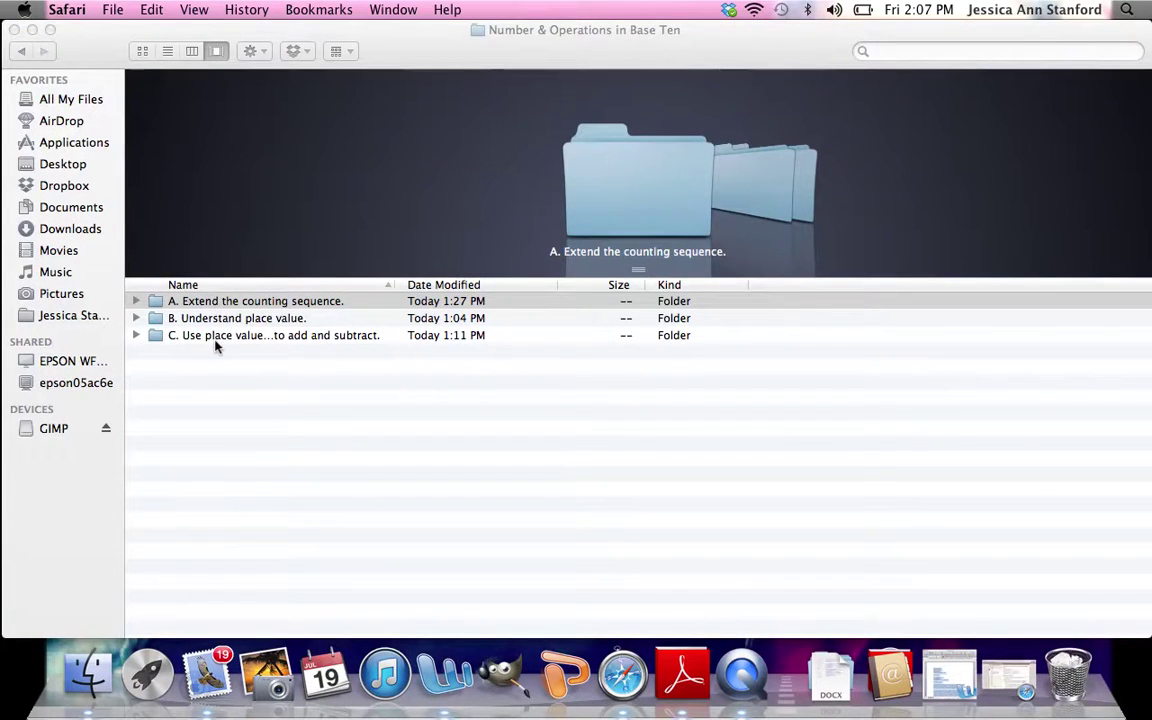
left_click(222, 302)
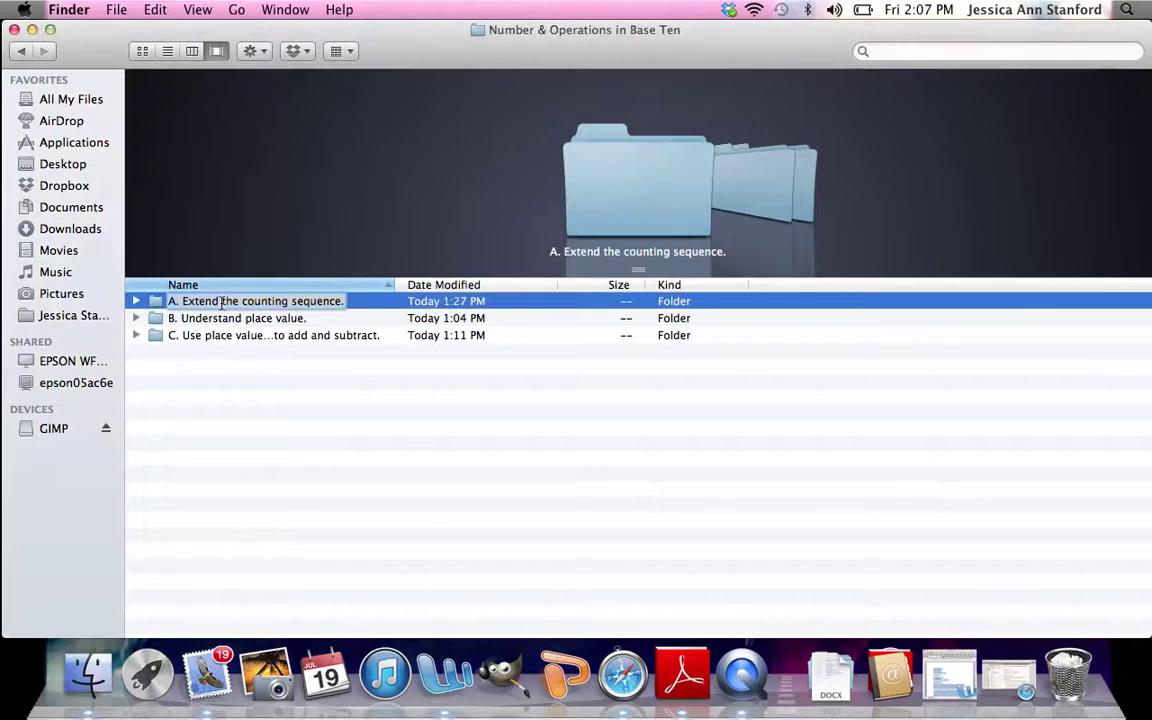
left_click(222, 302)
left_click(155, 305)
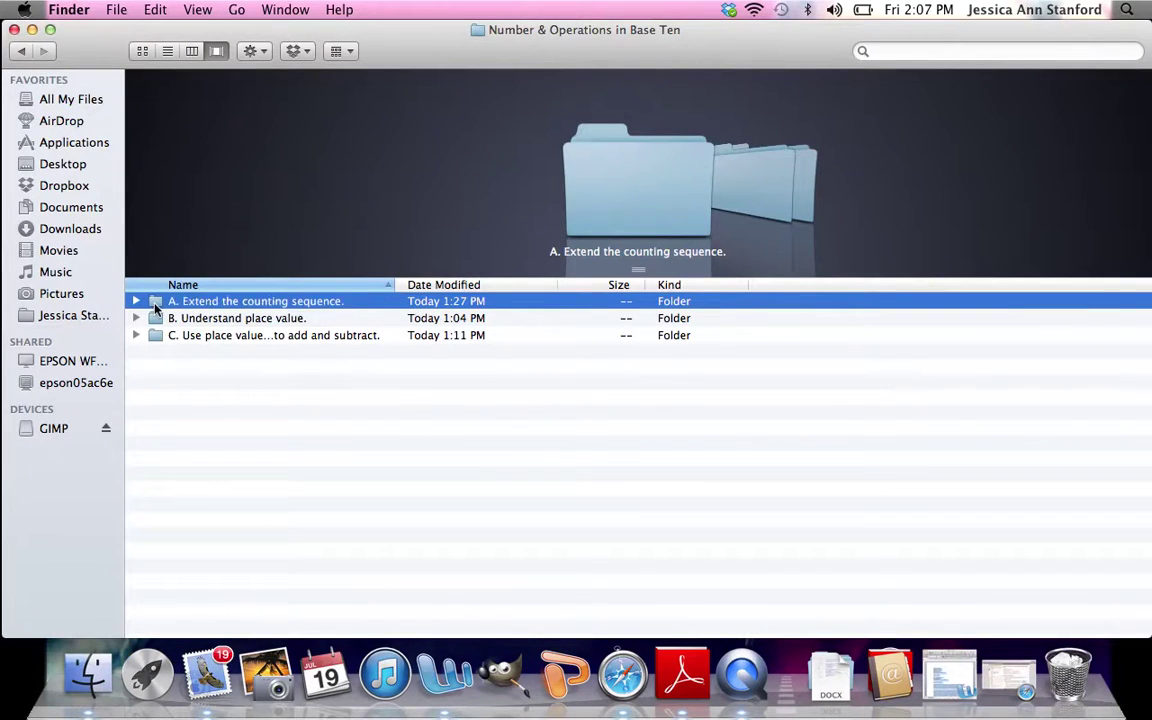
double_click(155, 305)
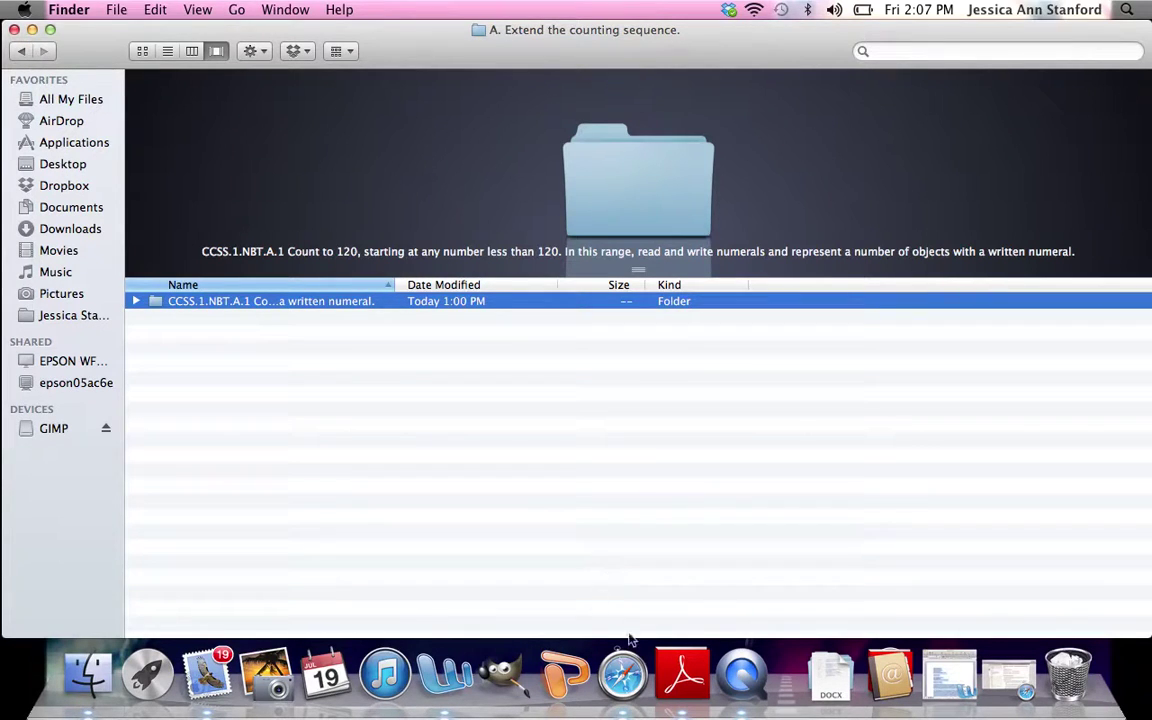
left_click(1008, 673)
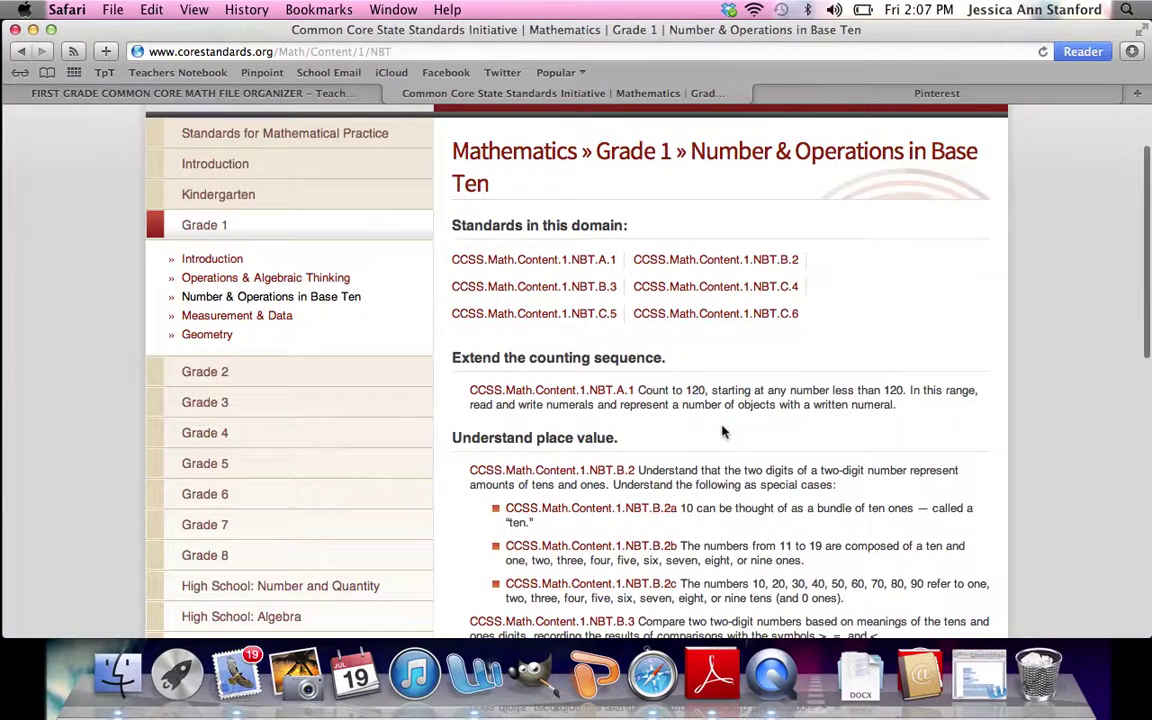
Step: Switch to the Grade 1 Operations & Algebraic Thinking page and highlight the example clause of 1.OA.A.1
scroll(724, 432, "down", 5)
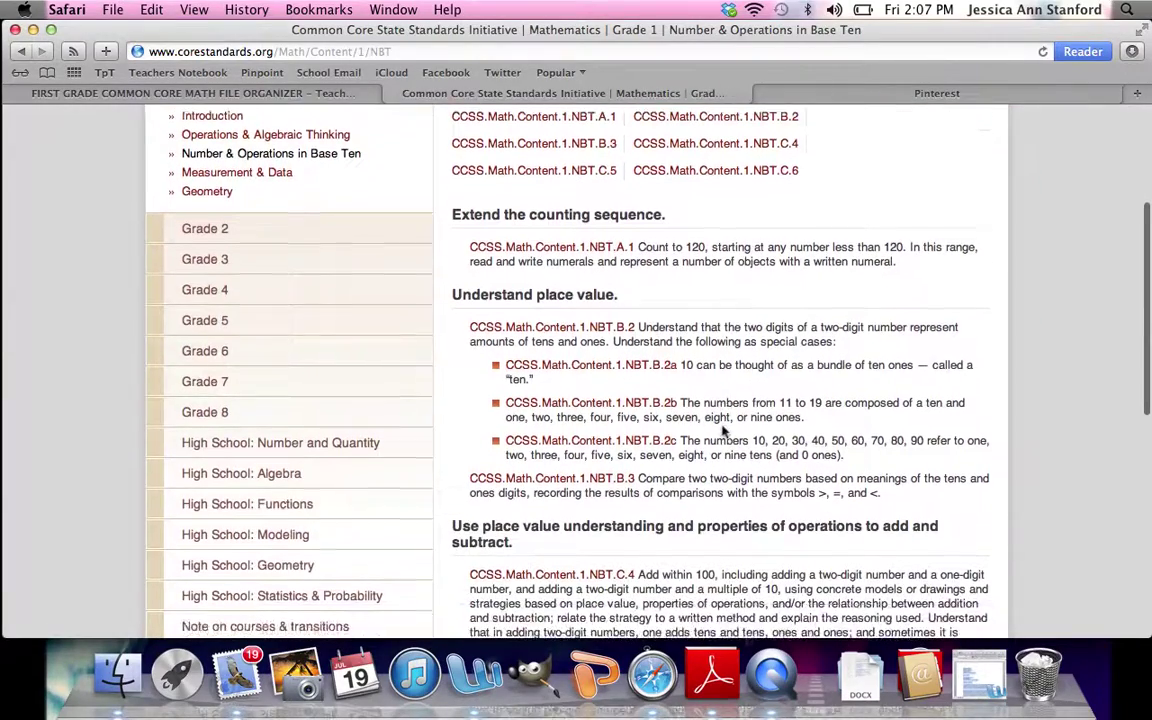
scroll(746, 463, "down", 10)
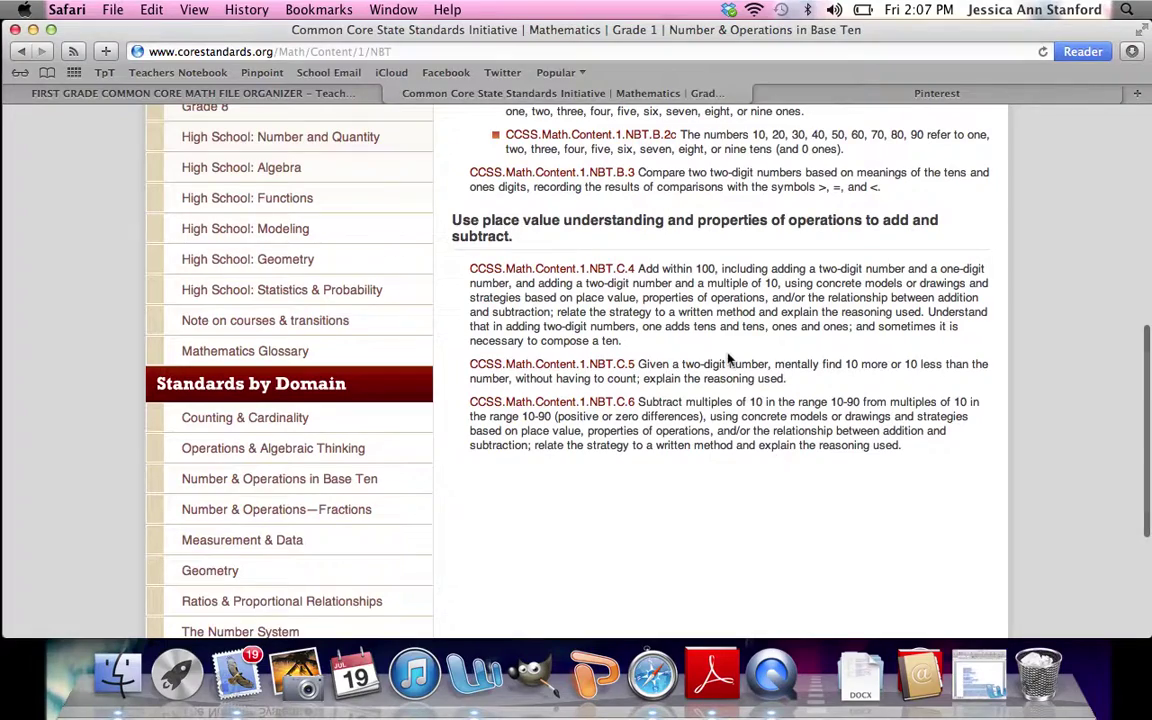
scroll(728, 356, "up", 5)
scroll(728, 356, "up", 7)
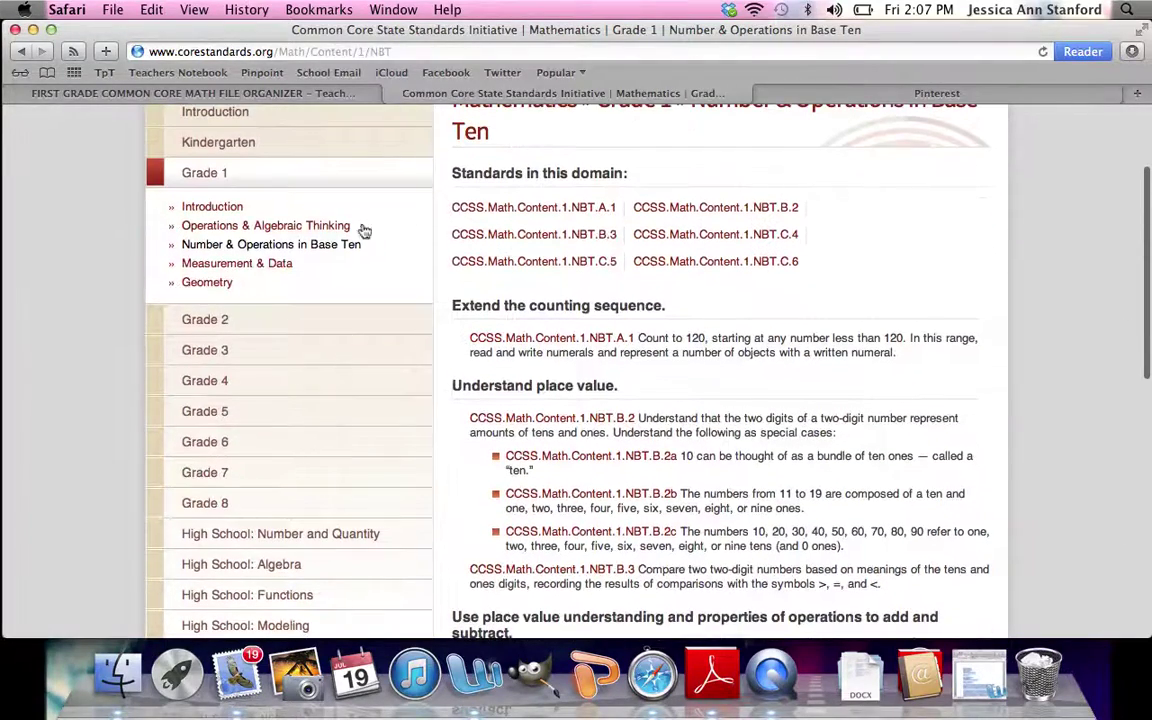
left_click(275, 226)
scroll(660, 428, "down", 10)
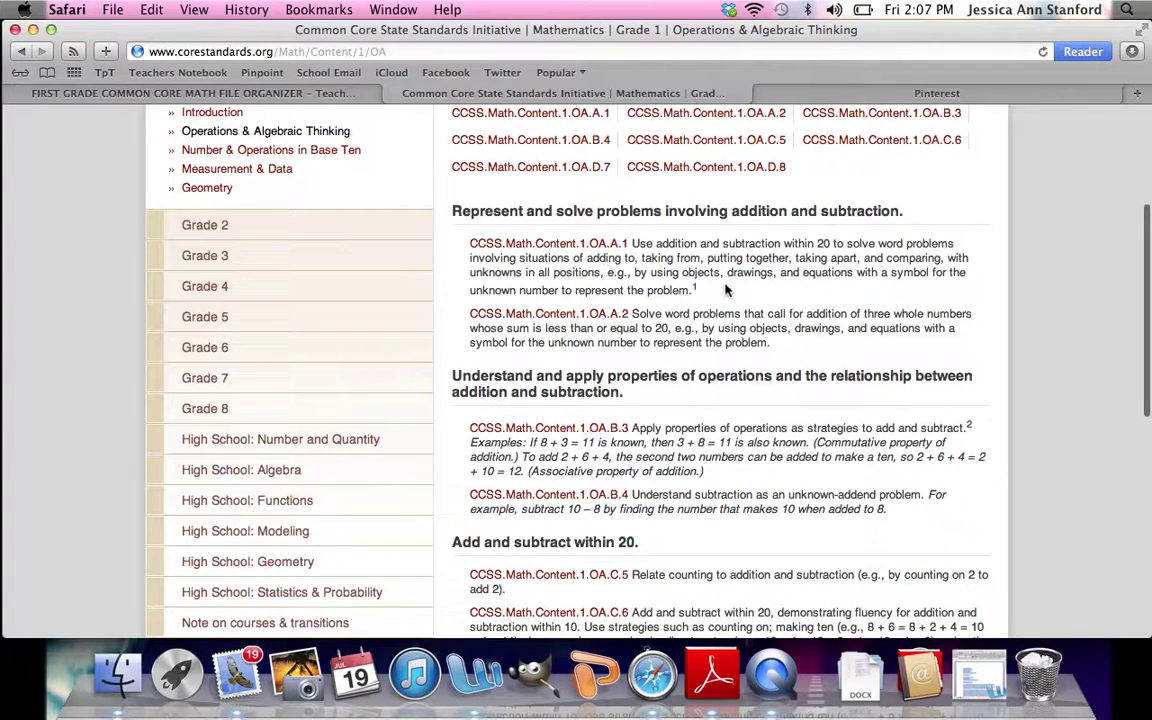
left_click_drag(688, 292, 607, 268)
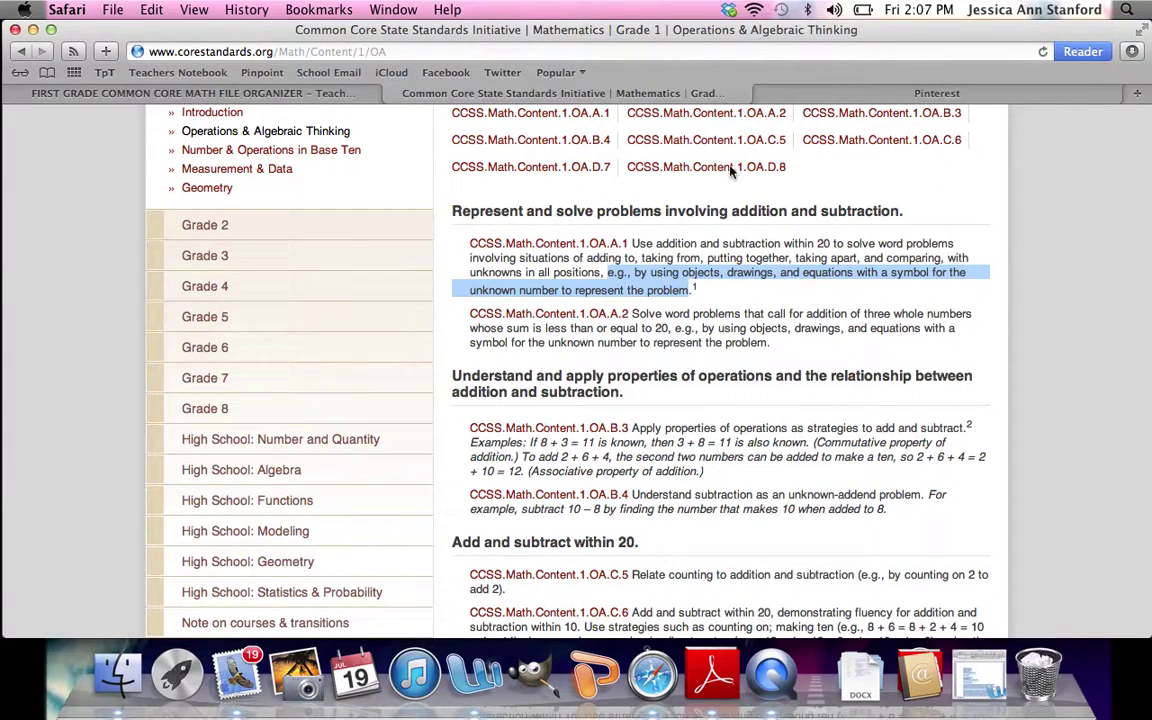
Step: Switch Safari to the Teachers Pay Teachers tab and hide the browser
left_click(271, 94)
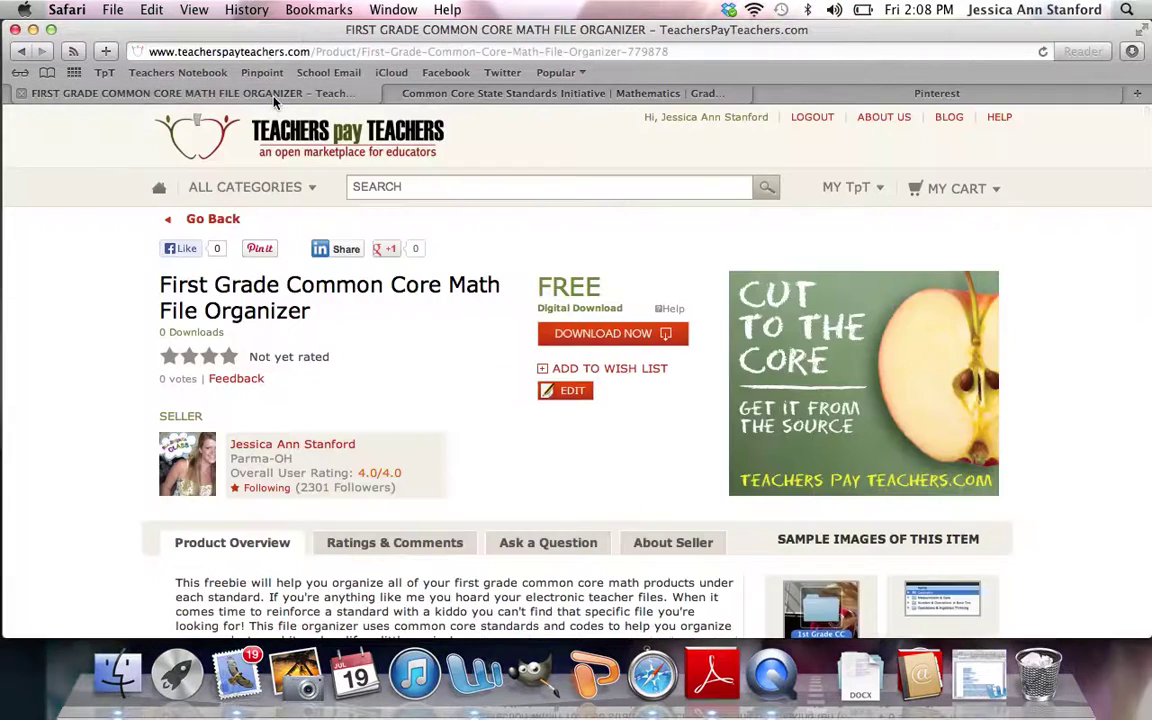
mouse_move(343, 325)
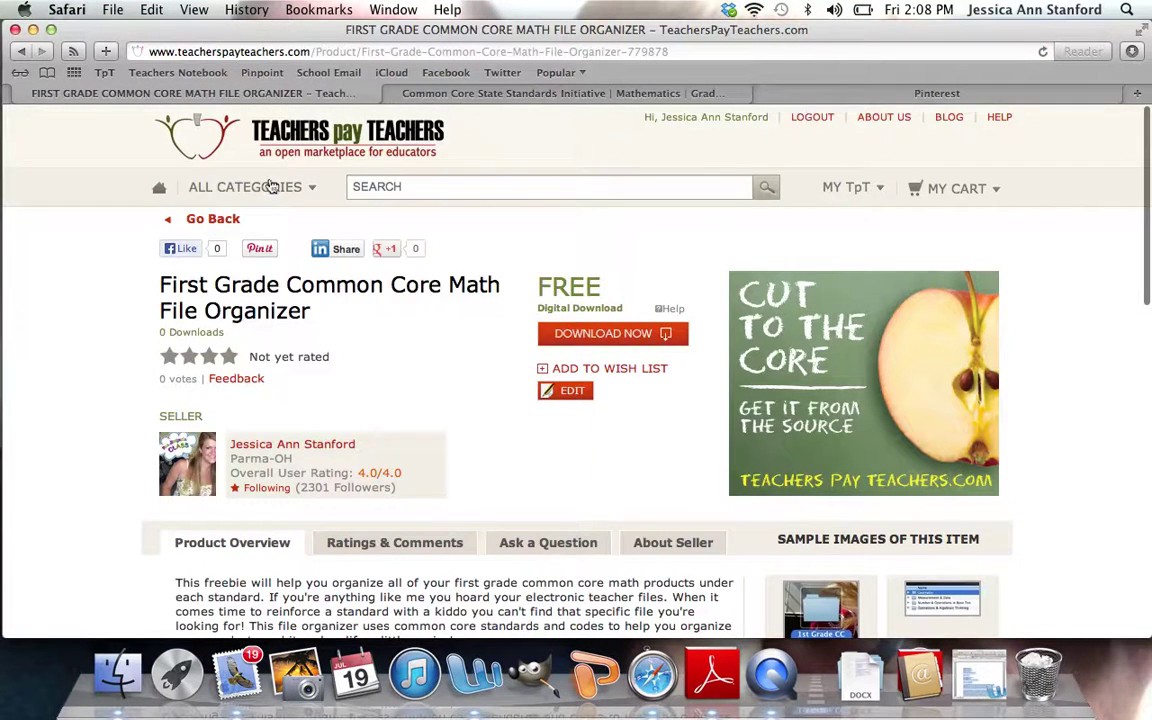
left_click(32, 30)
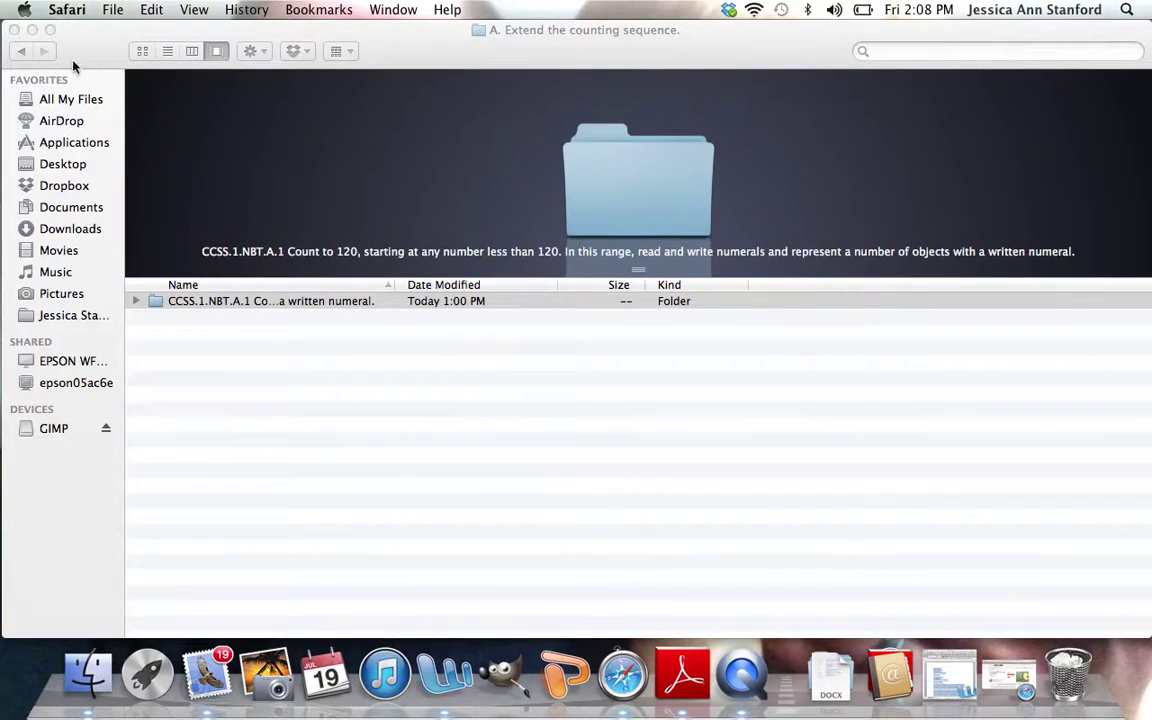
Step: Go back twice to '1st Grade CC Math Files' and search for 'time'
left_click(18, 51)
left_click(18, 51)
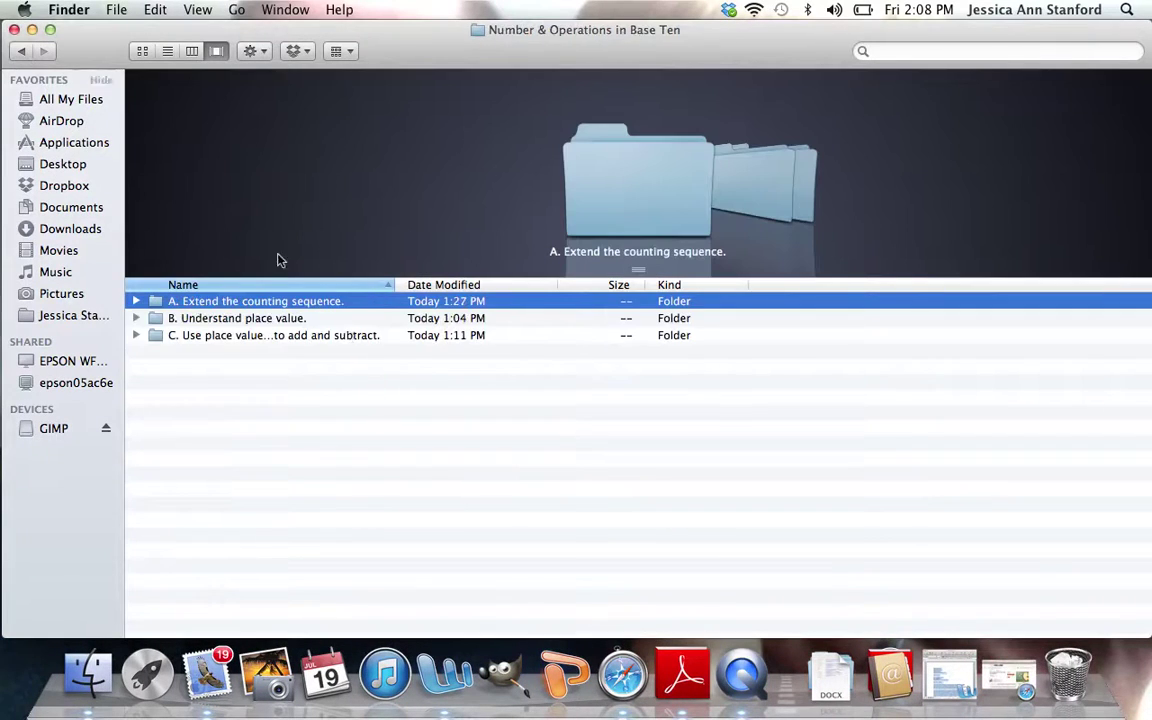
left_click(24, 54)
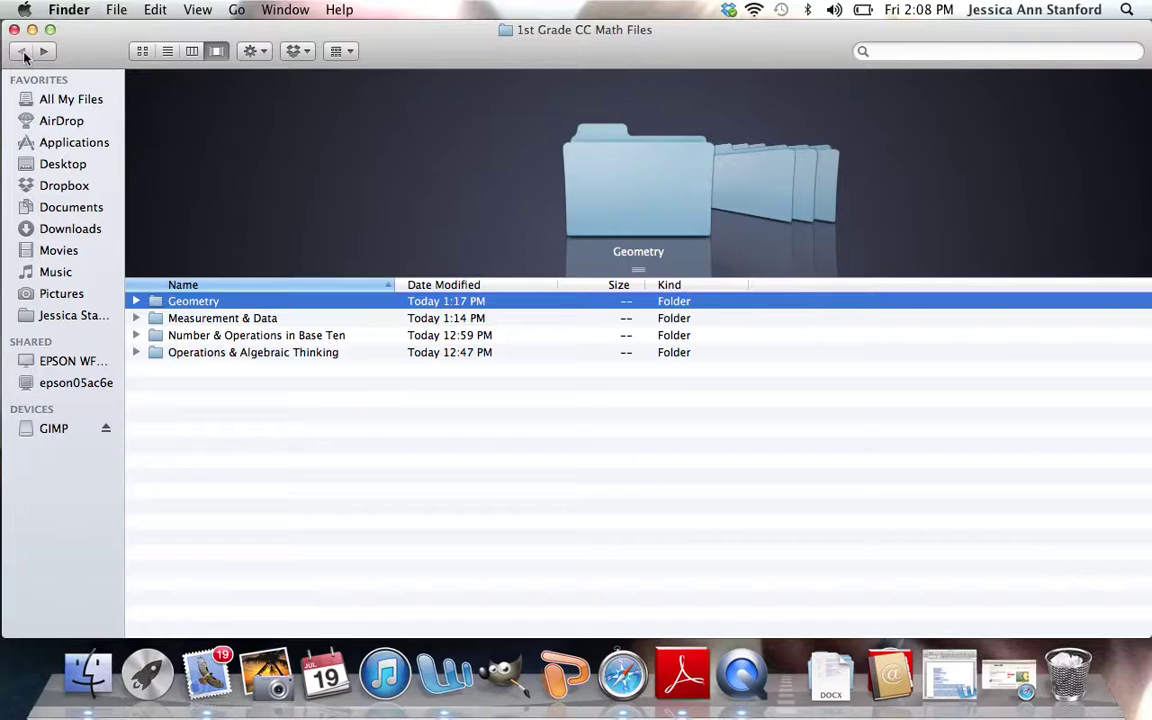
left_click(911, 51)
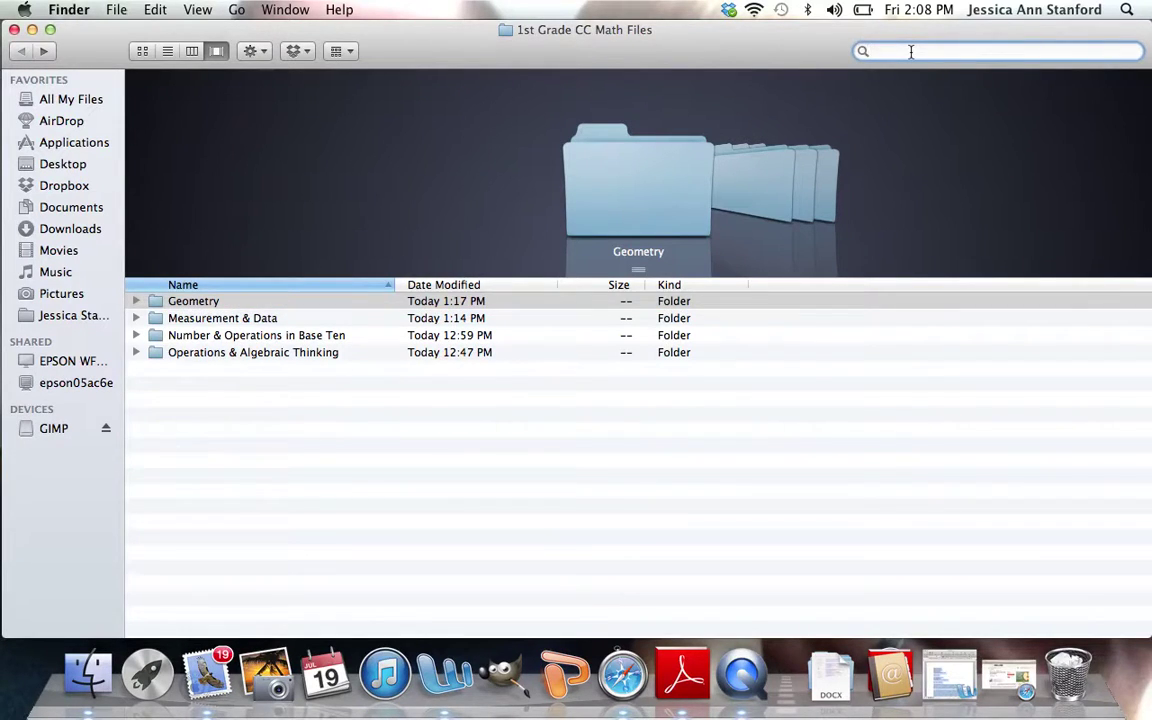
type("t")
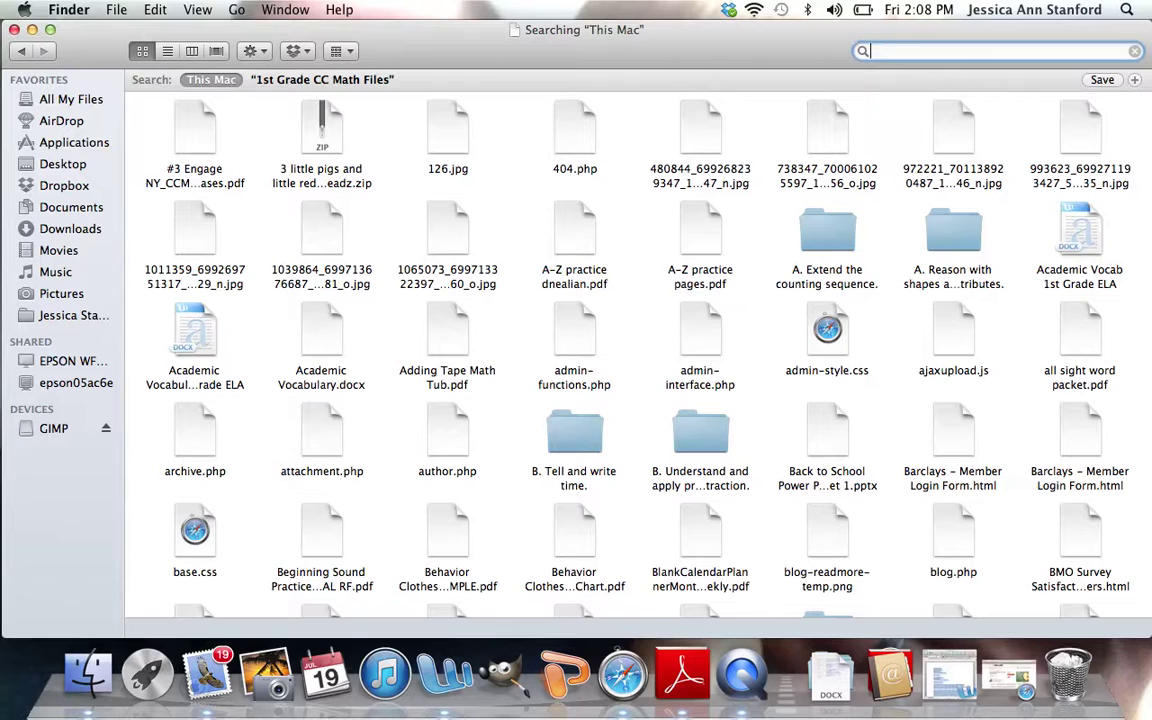
type("time")
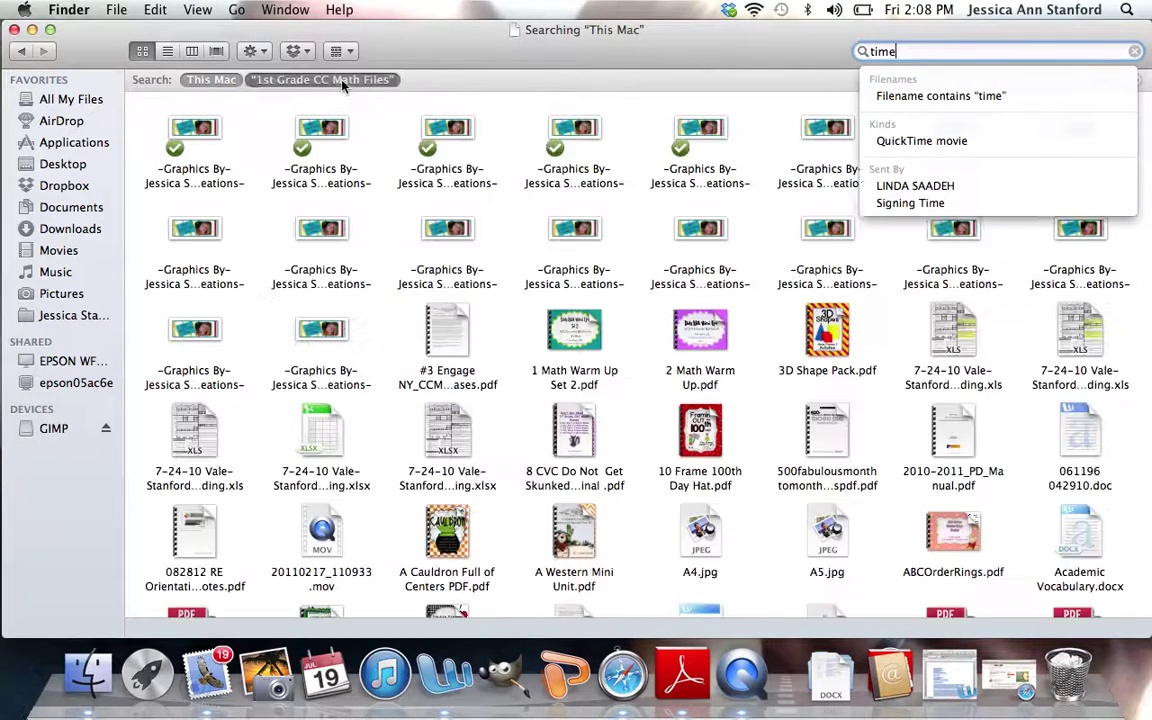
Step: Scope the 'time' search to '1st Grade CC Math Files', leaving two matching folders
left_click(341, 82)
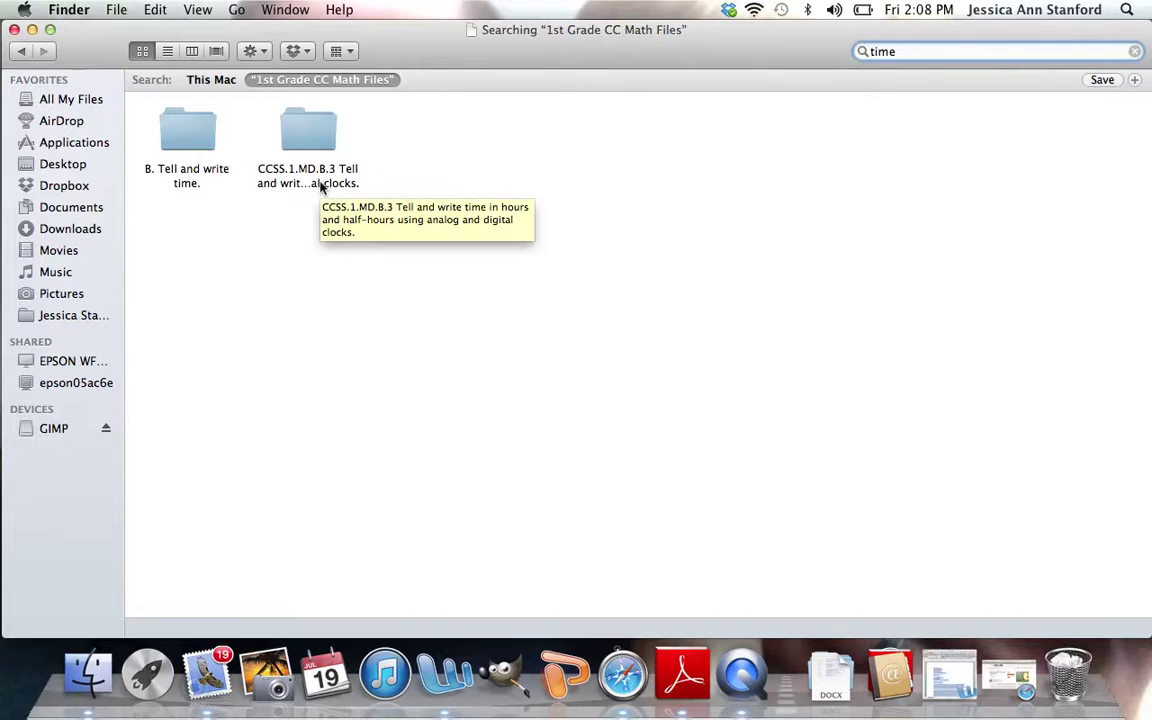
Step: Open the CCSS.1.MD.B.3 folder from the search results
double_click(285, 112)
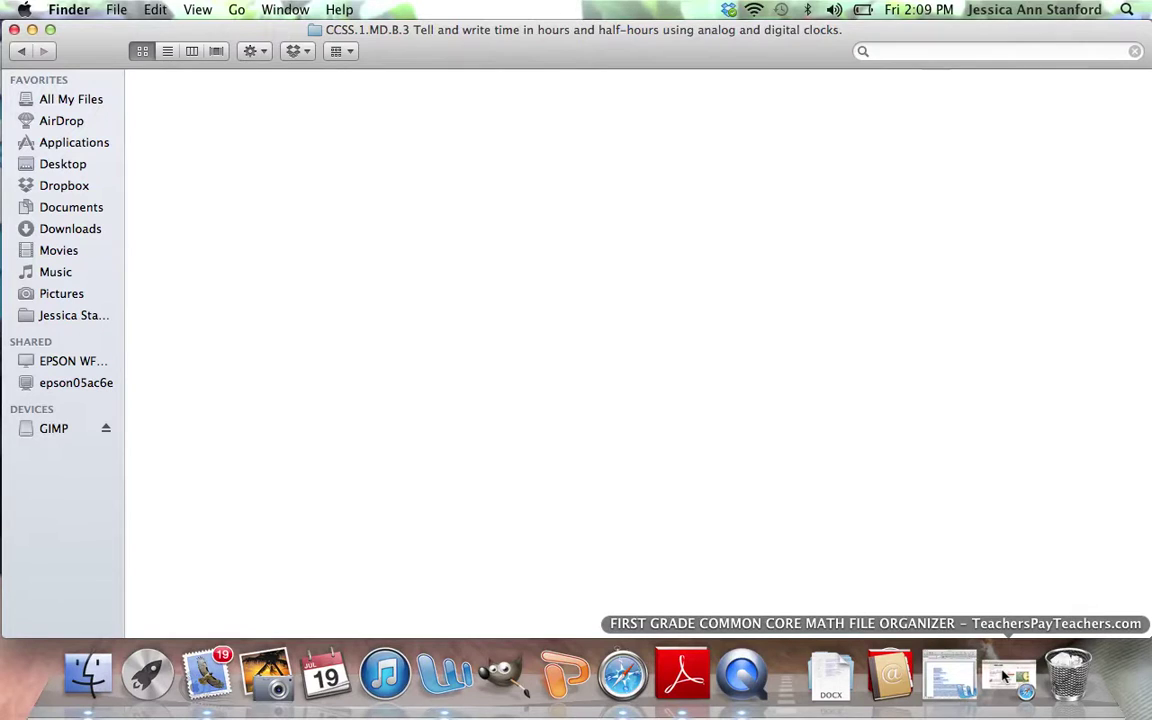
Step: Show the Pinterest hula-hoop telling-time pin, narrow Safari, and drag its link into CCSS.1.MD.B.3
left_click(1005, 676)
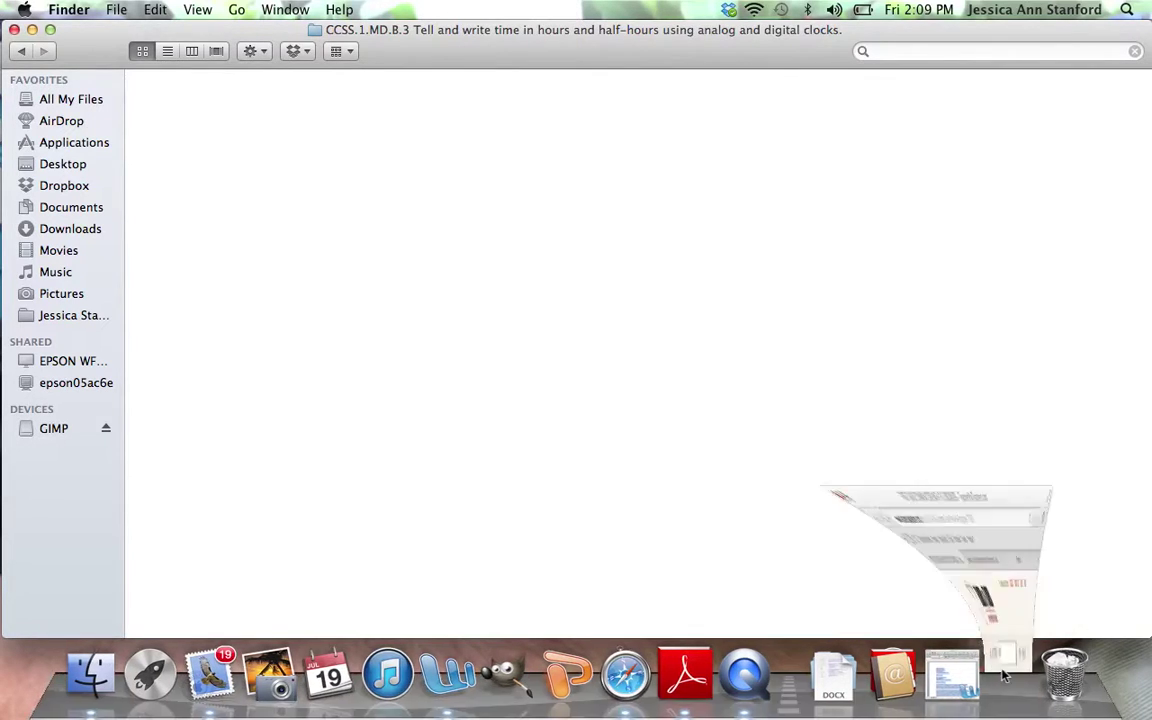
left_click(797, 93)
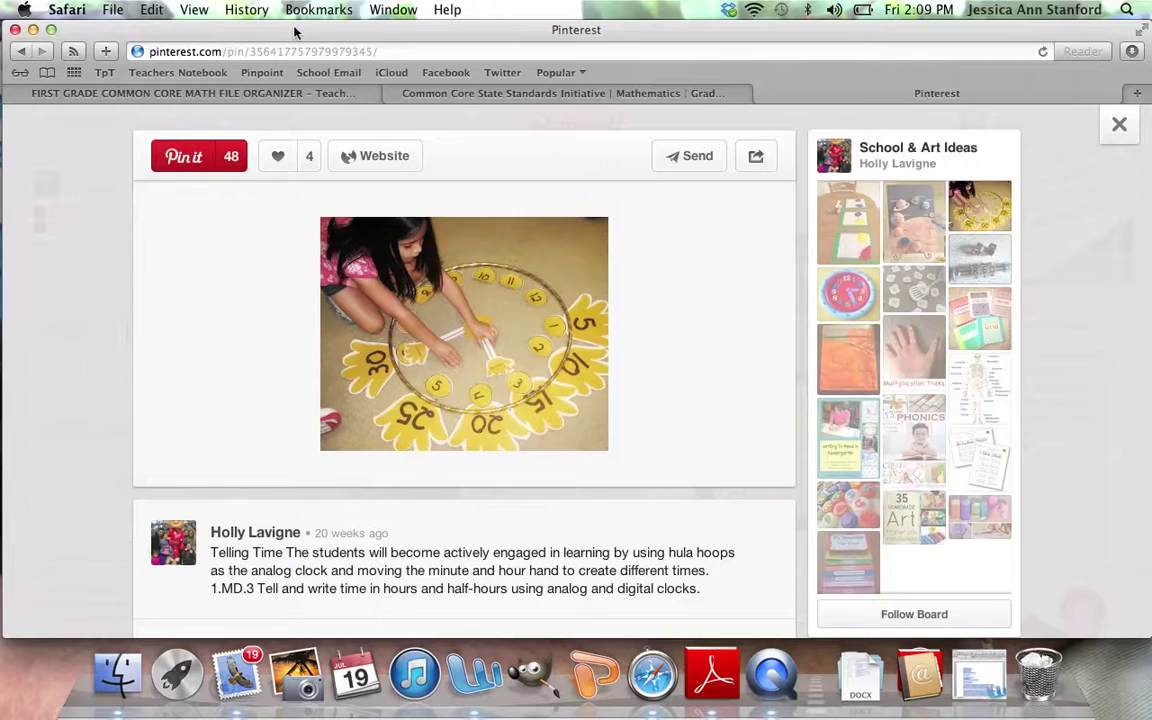
left_click_drag(269, 29, 574, 35)
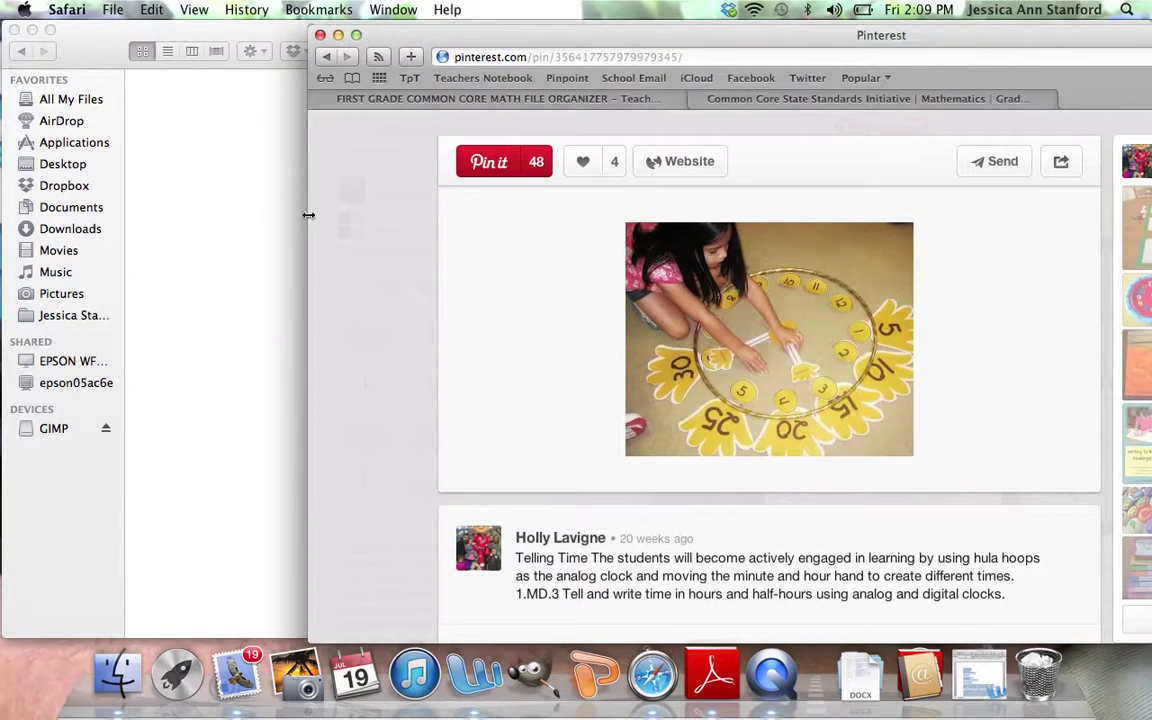
left_click_drag(309, 213, 600, 214)
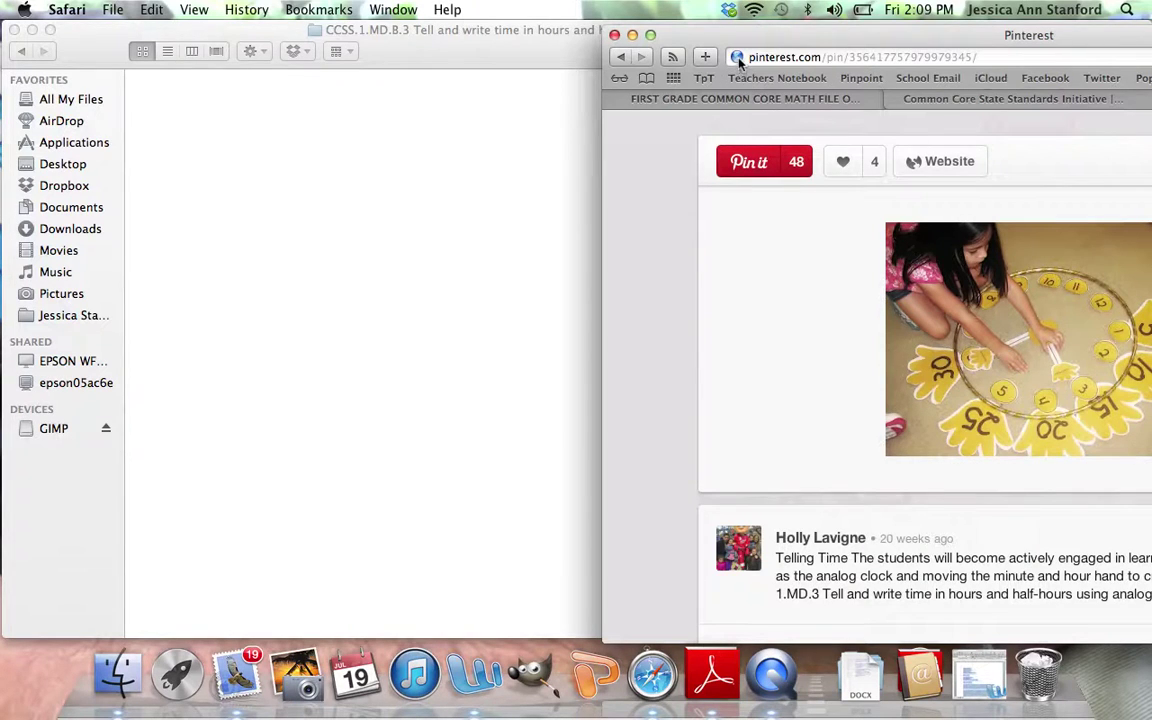
left_click_drag(737, 57, 238, 118)
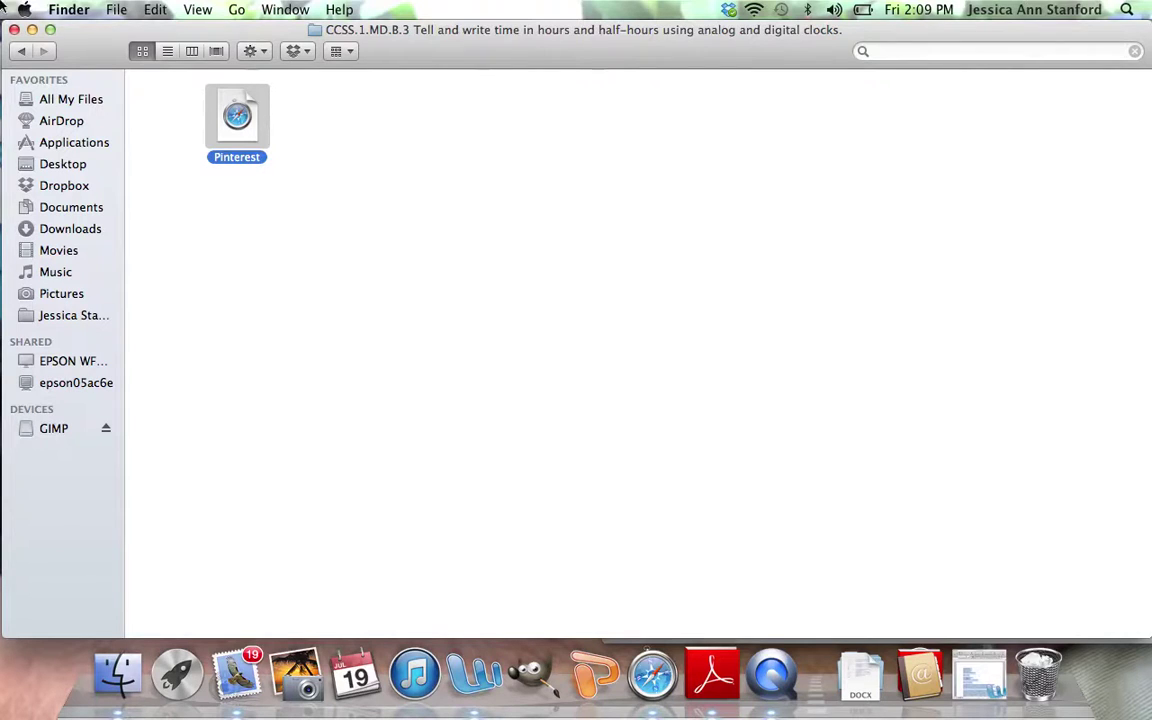
Step: Go back to '1st Grade CC Math Files' and search 'time' scoped to that folder
left_click(23, 53)
left_click(25, 57)
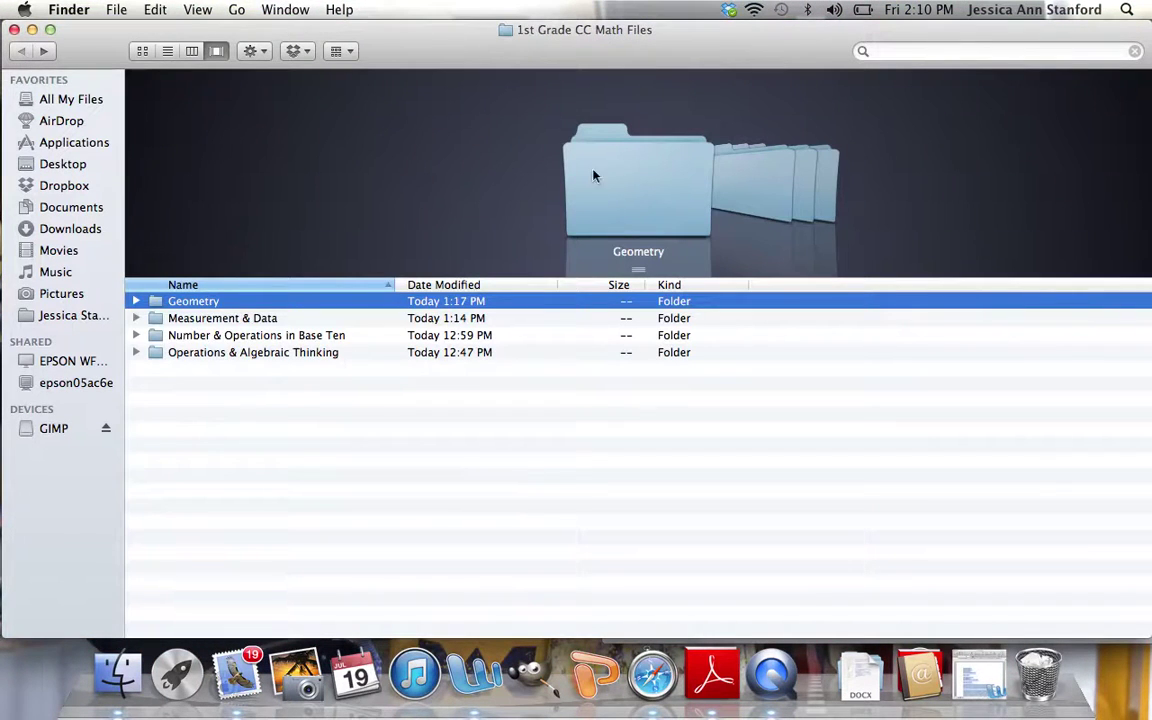
left_click(925, 52)
type("time")
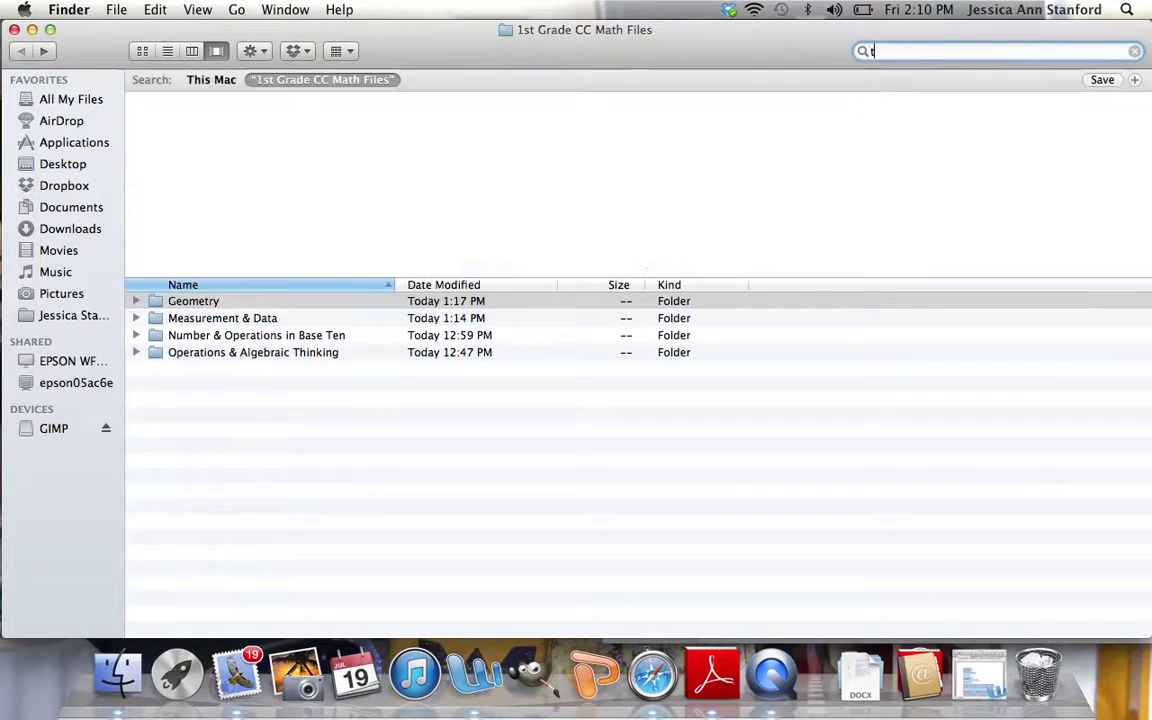
left_click(385, 80)
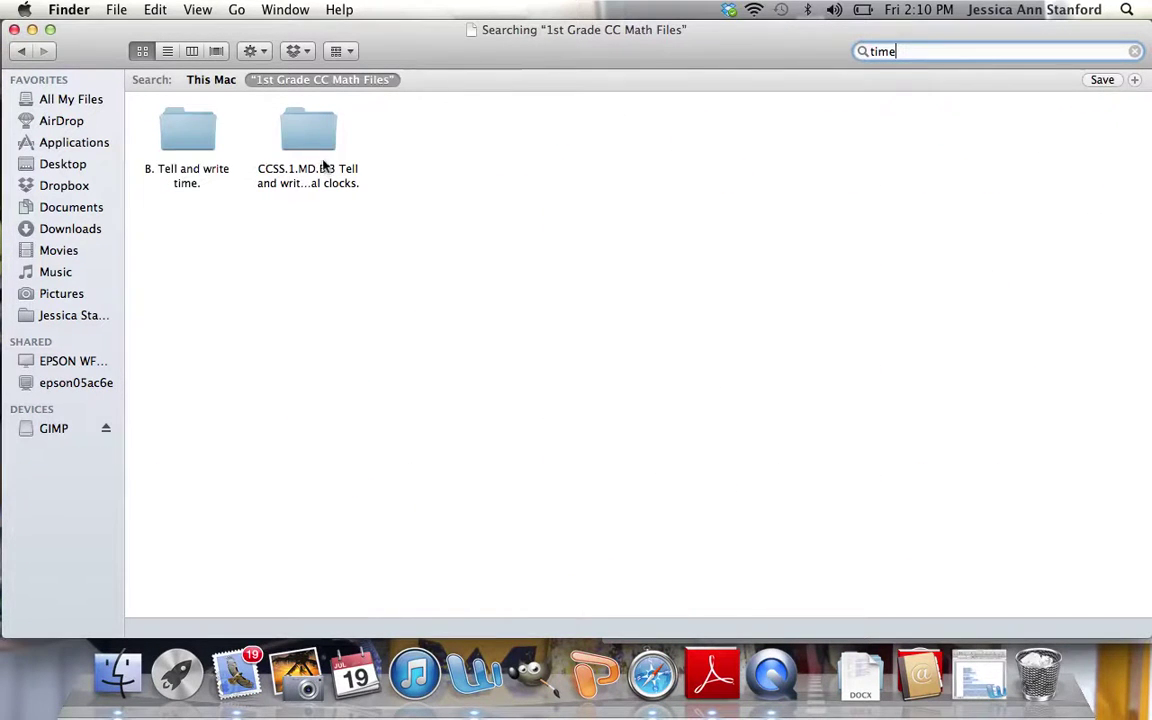
Step: Open CCSS.1.MD.B.3 and its saved 'Pinterest' link to reload the telling-time pin
left_click(309, 143)
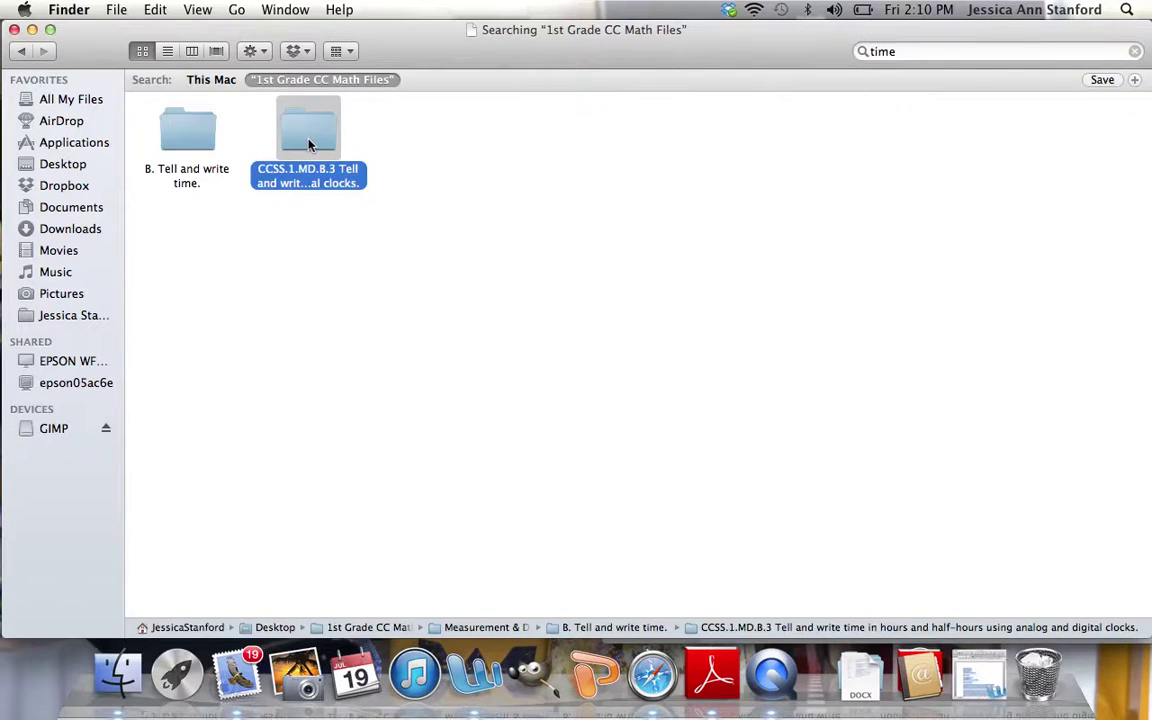
double_click(309, 143)
double_click(232, 143)
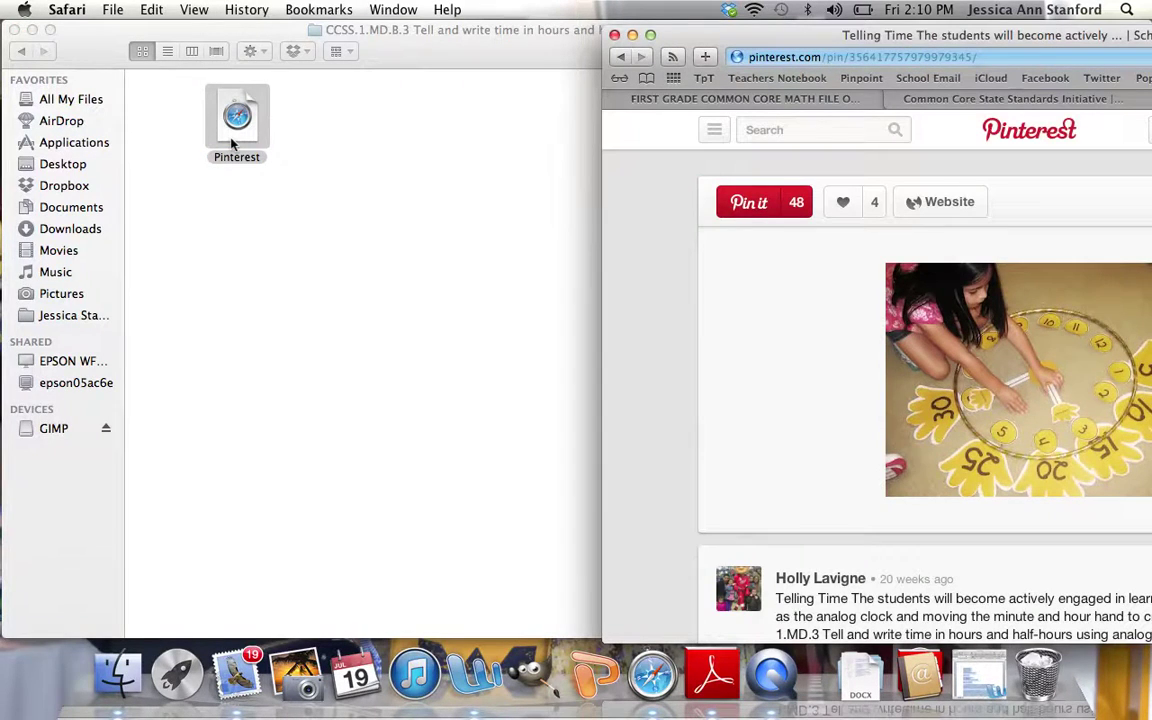
Step: Move the Safari window showing the hula-hoop telling-time pin to the left of the screen
scroll(1023, 345, "down", 10)
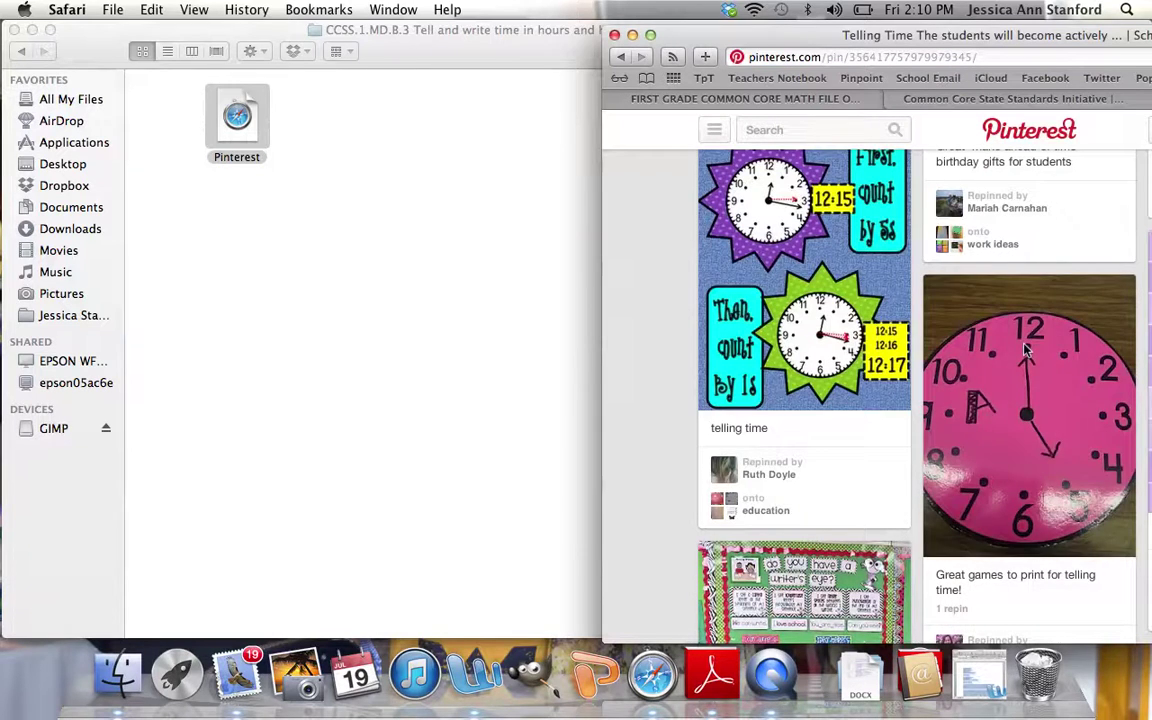
scroll(780, 200, "up", 4)
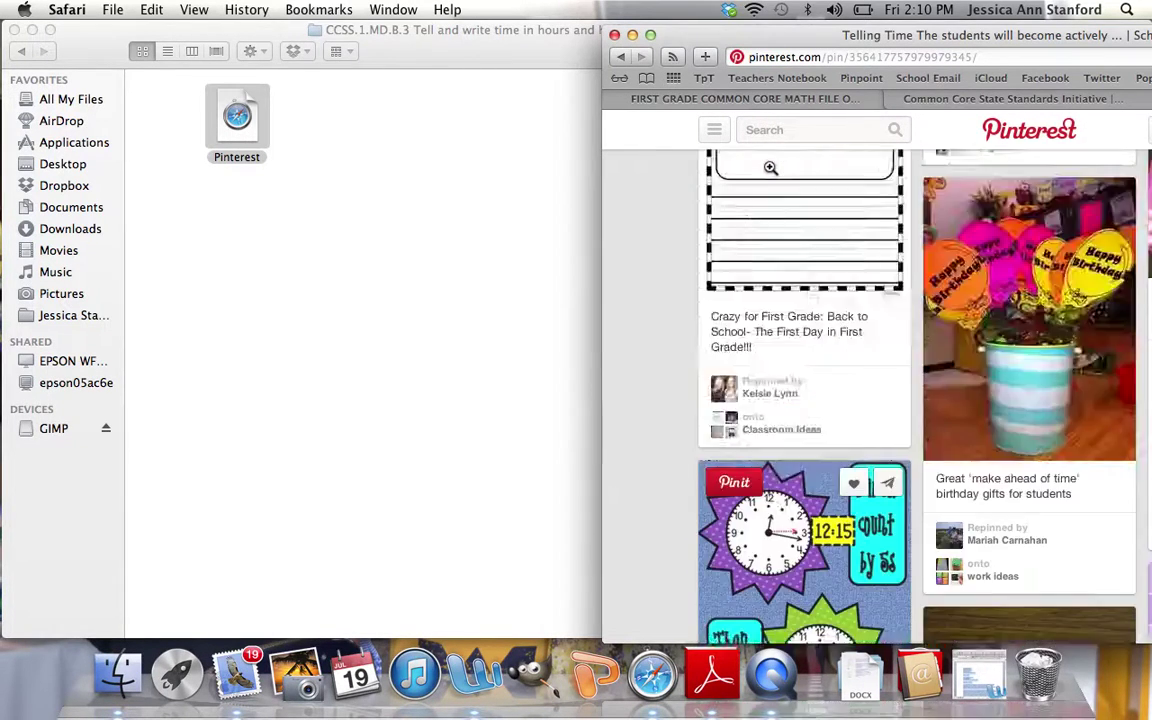
scroll(770, 167, "up", 5)
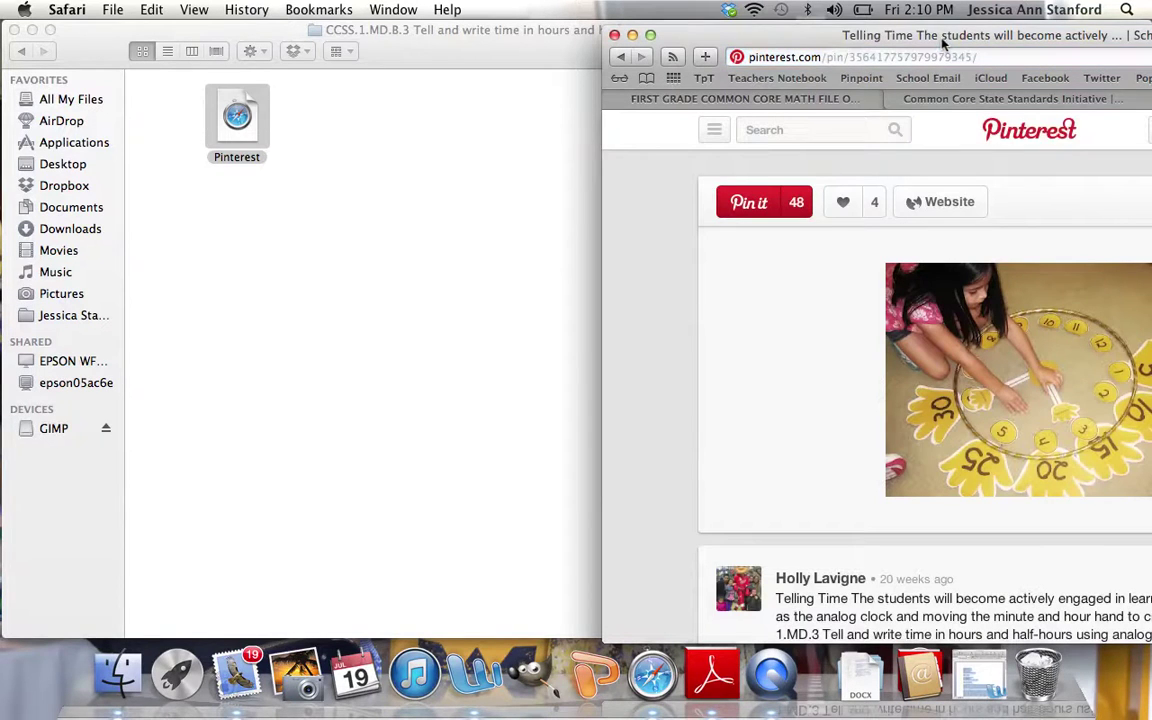
left_click_drag(943, 39, 477, 35)
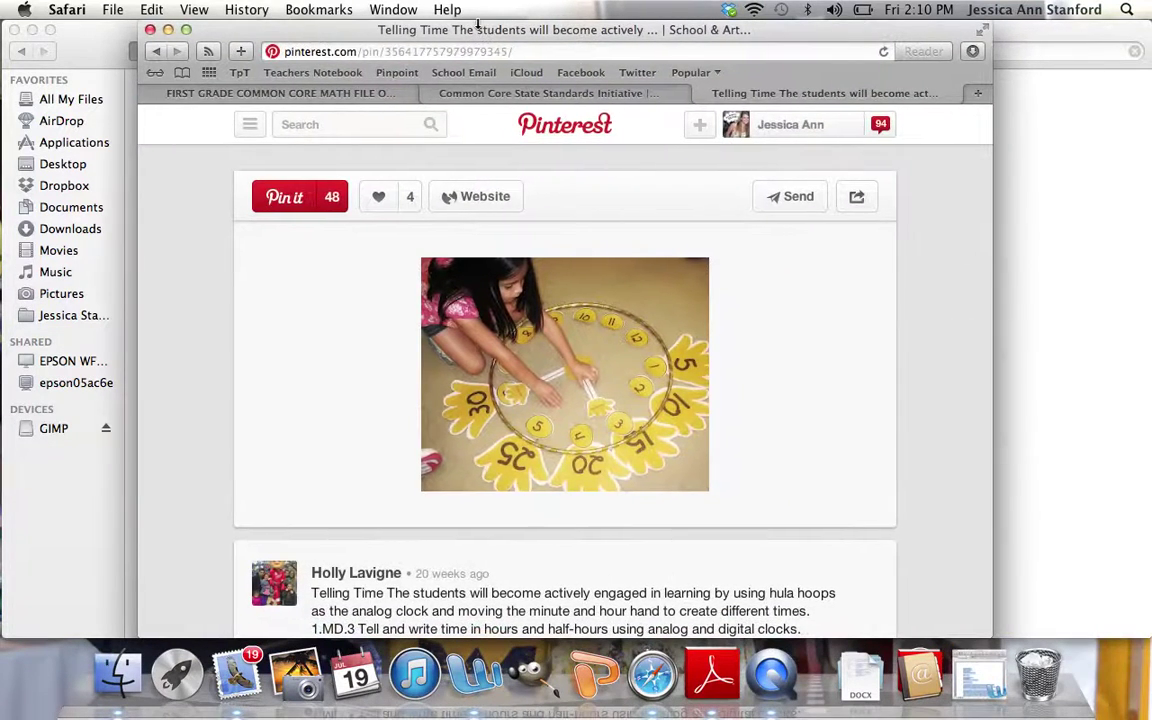
left_click(490, 415)
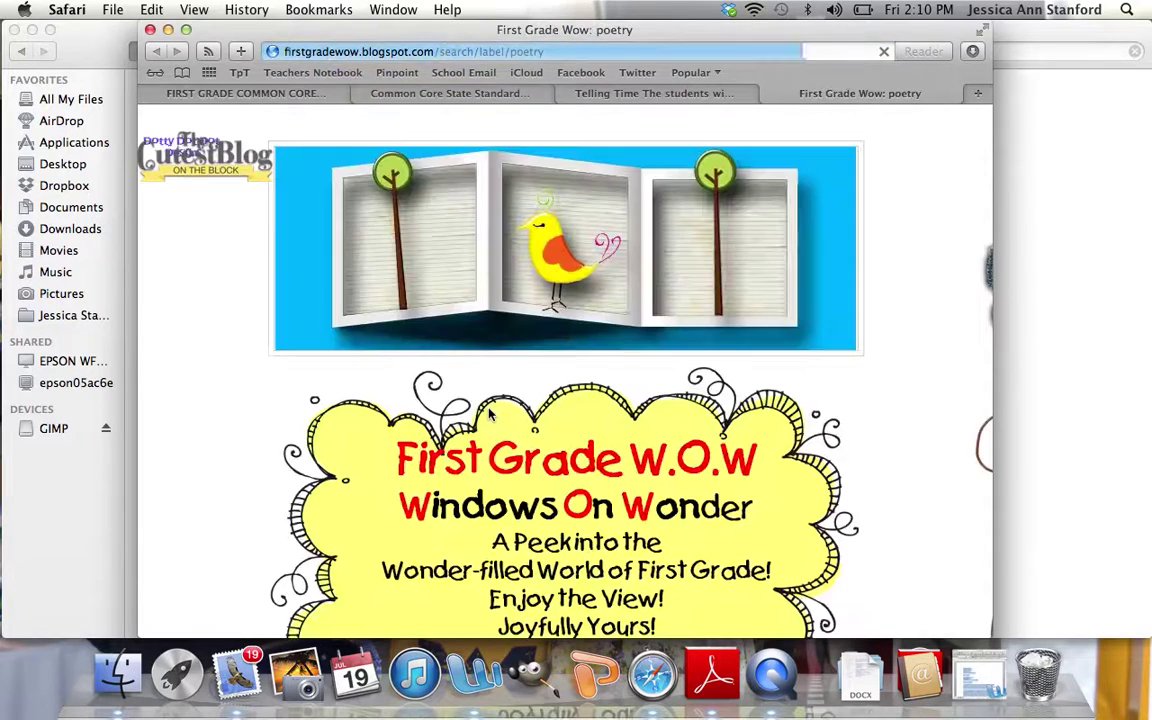
scroll(595, 453, "down", 10)
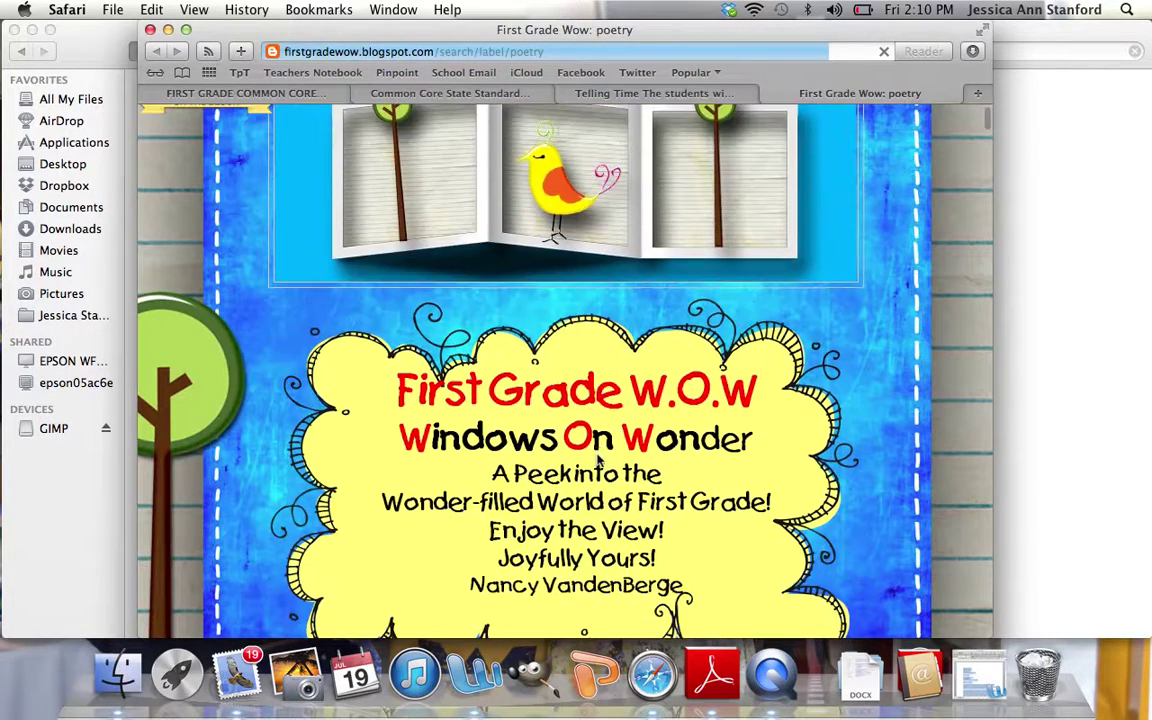
scroll(595, 453, "down", 2)
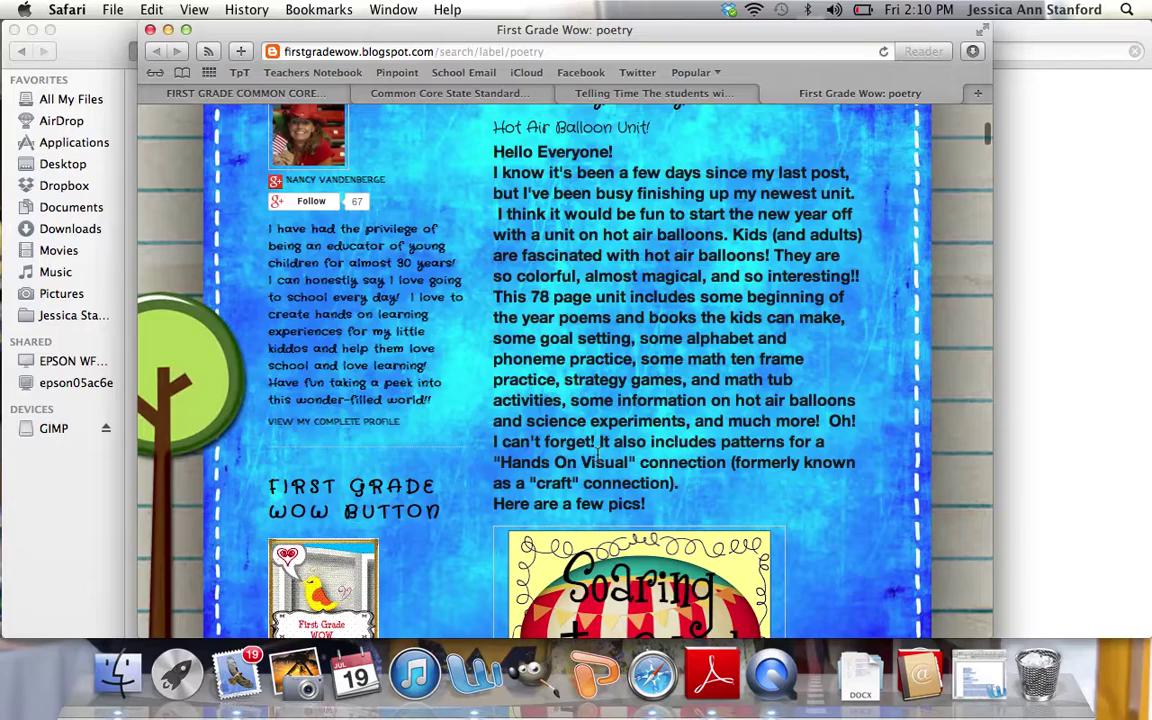
scroll(597, 455, "down", 15)
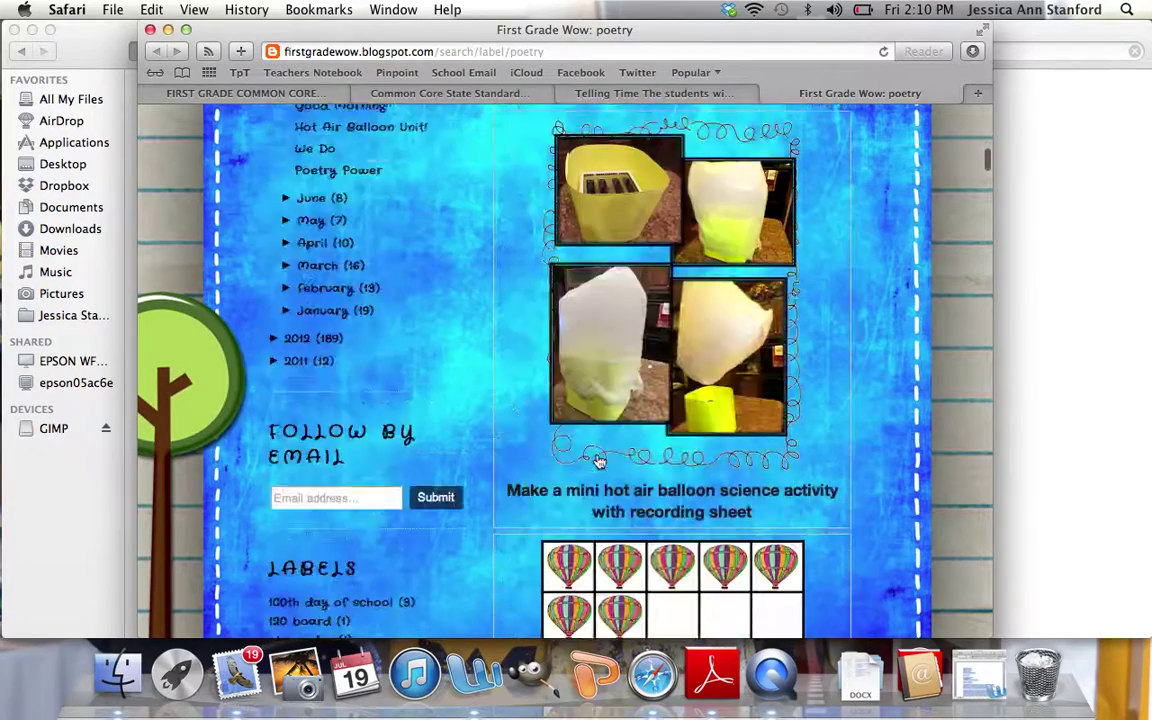
scroll(597, 459, "down", 5)
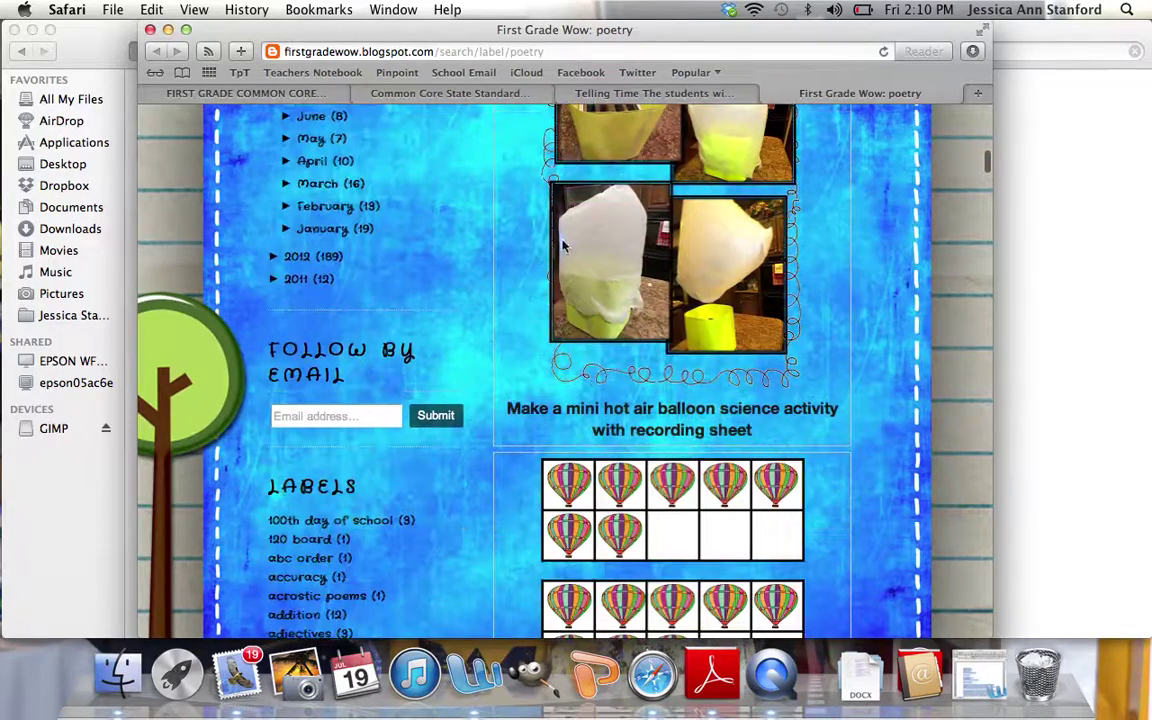
left_click(770, 94)
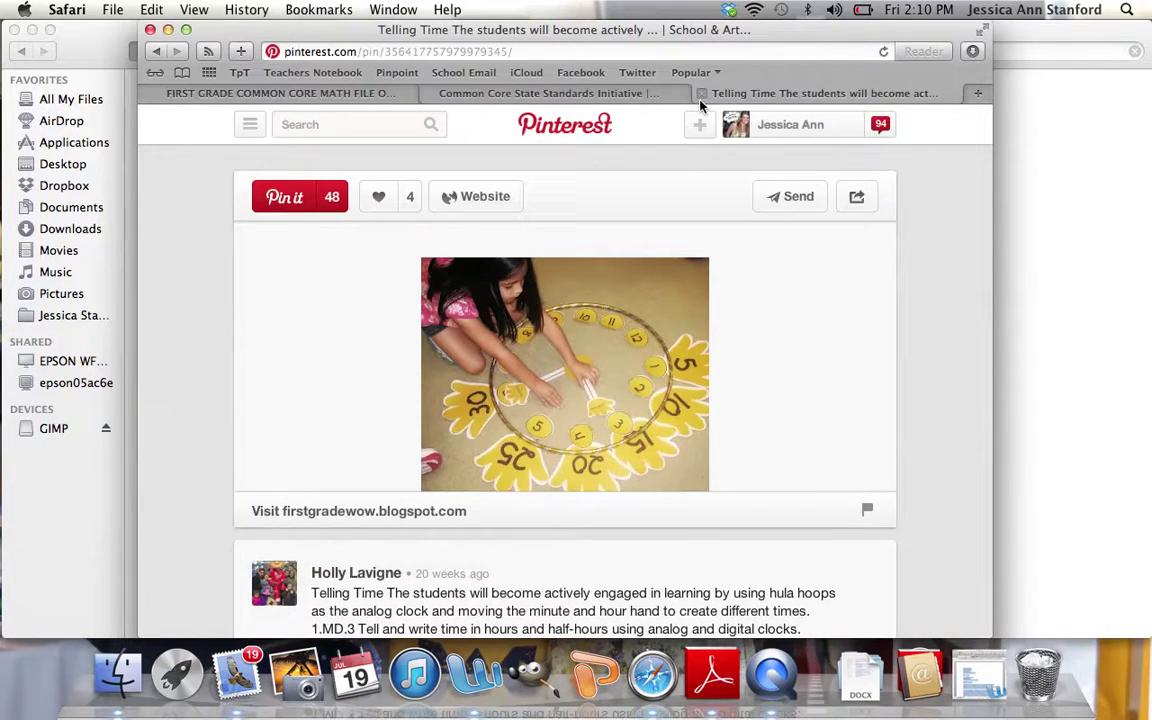